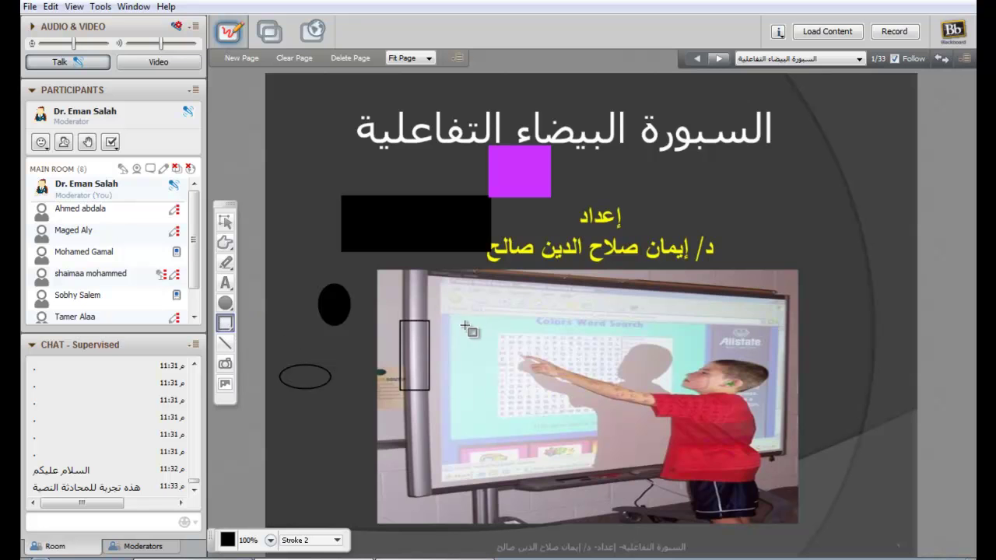
# Delete all the rectangles and ellipses drawn on the slide
pyautogui.click(226, 222)
pyautogui.moveTo(702, 457)
pyautogui.mouseDown()
pyautogui.moveTo(544, 173)
pyautogui.moveTo(303, 126)
pyautogui.mouseUp()
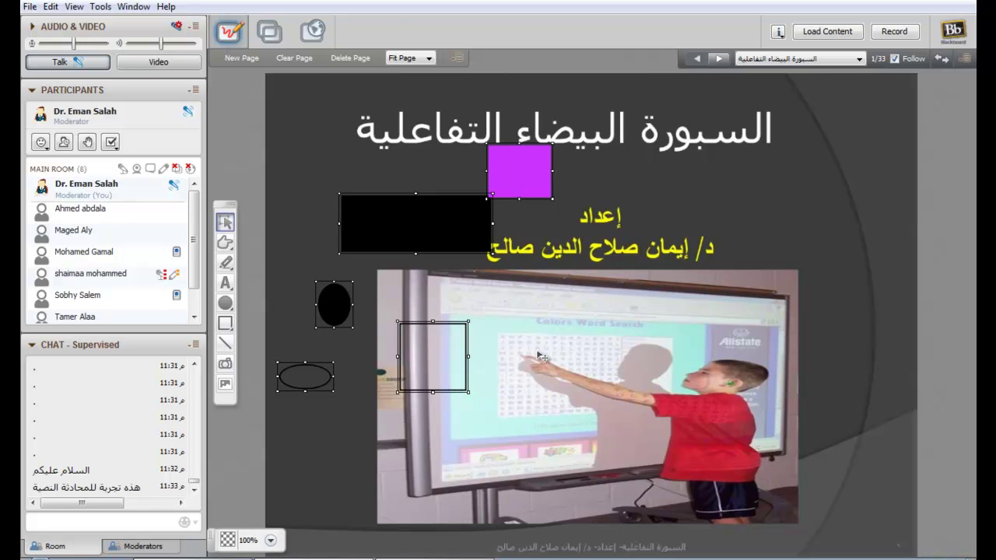
pyautogui.press('Delete')
# Draw a horizontal and a near-vertical straight black line in the empty area beside the slide's yellow subtitle
pyautogui.click(225, 343)
pyautogui.moveTo(451, 216); pyautogui.dragTo(387, 216)
pyautogui.moveTo(362, 282); pyautogui.dragTo(357, 297)
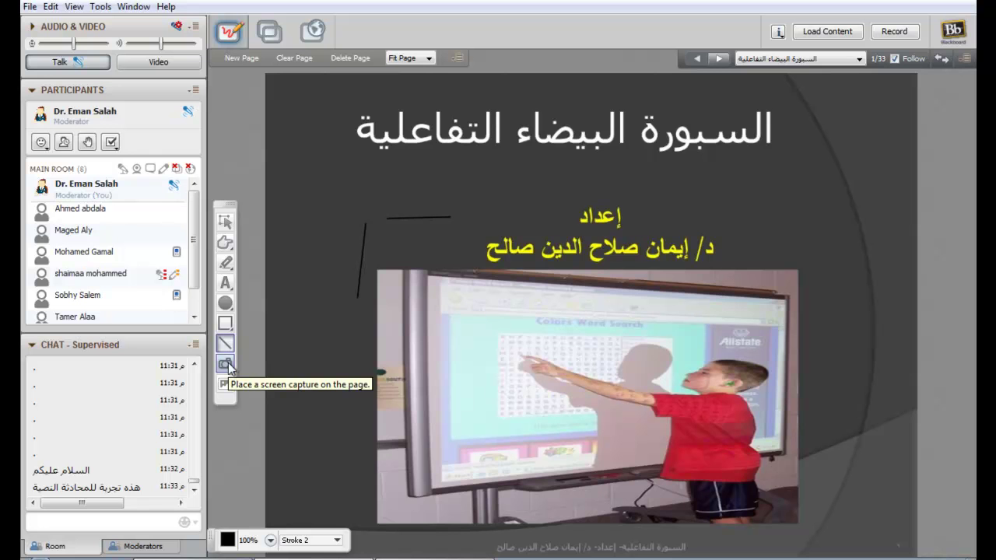
# Place a screen capture of the narrow left strip of the desktop on the slide, and delete the captured image
pyautogui.click(227, 365)
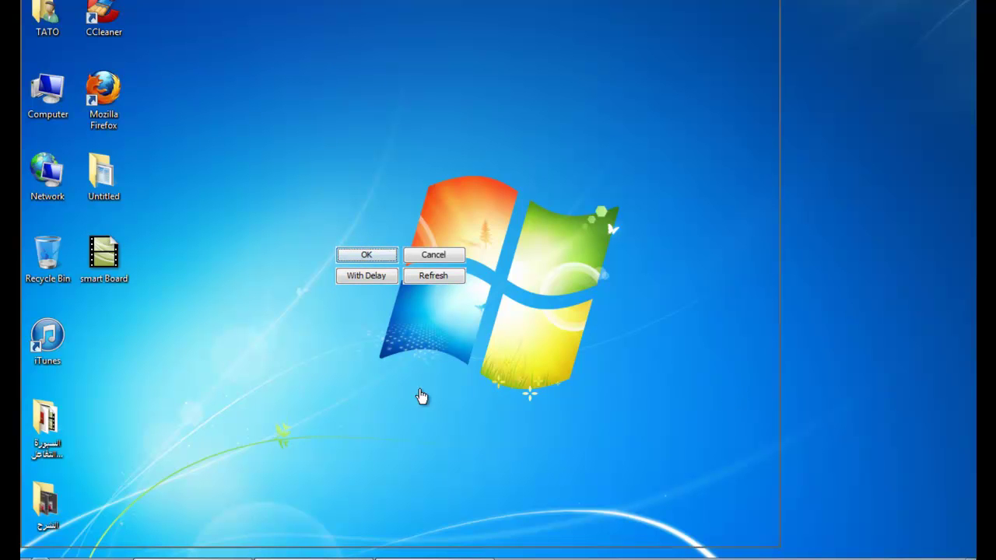
pyautogui.moveTo(780, 553); pyautogui.dragTo(305, 546)
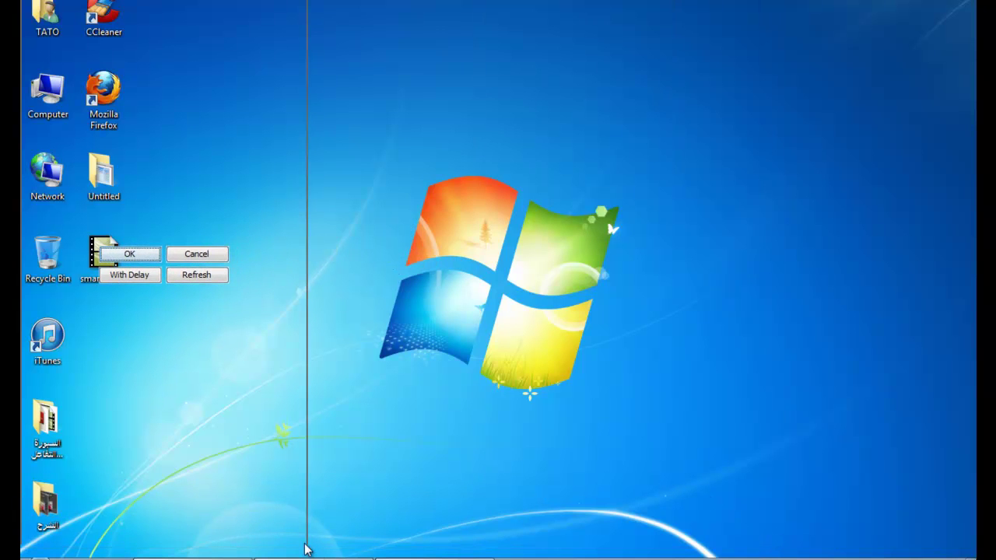
pyautogui.click(136, 259)
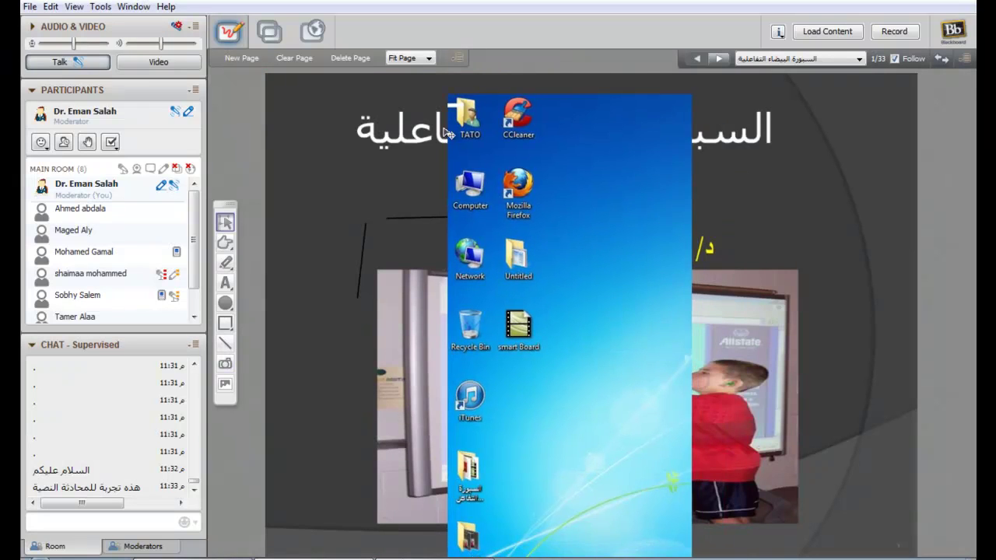
pyautogui.click(565, 371)
pyautogui.press('Delete')
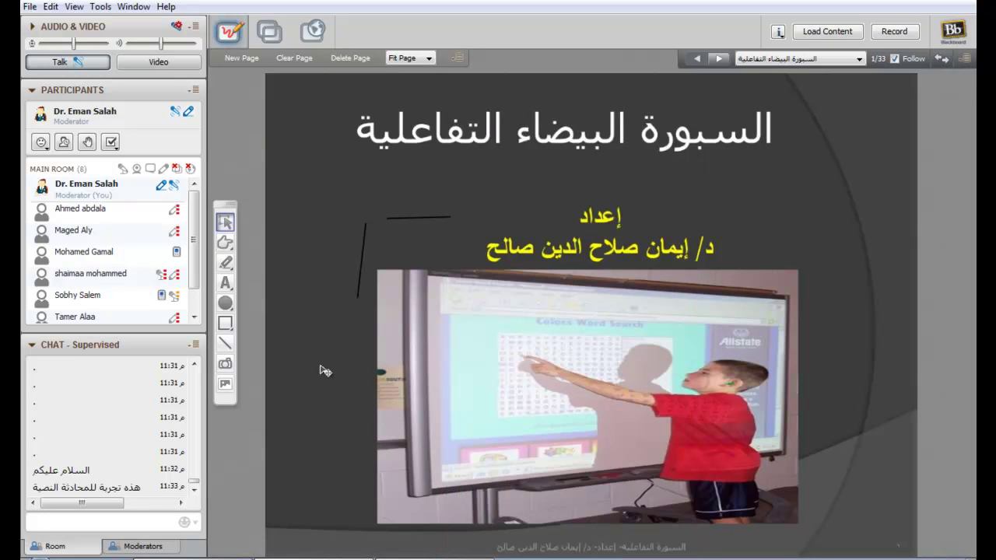
# View the clip art collection, move its window clear of the photo, and close it
pyautogui.click(232, 384)
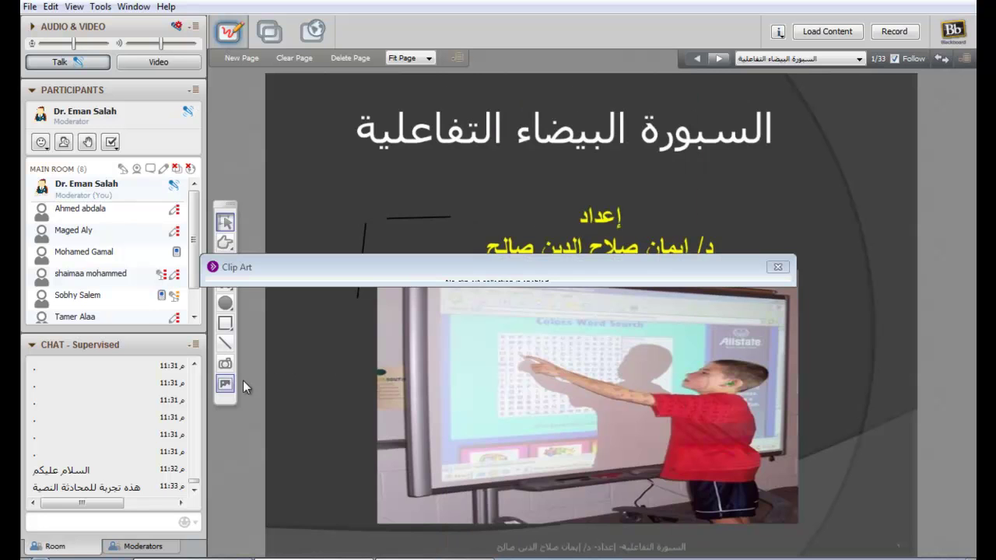
pyautogui.moveTo(393, 278); pyautogui.dragTo(392, 183)
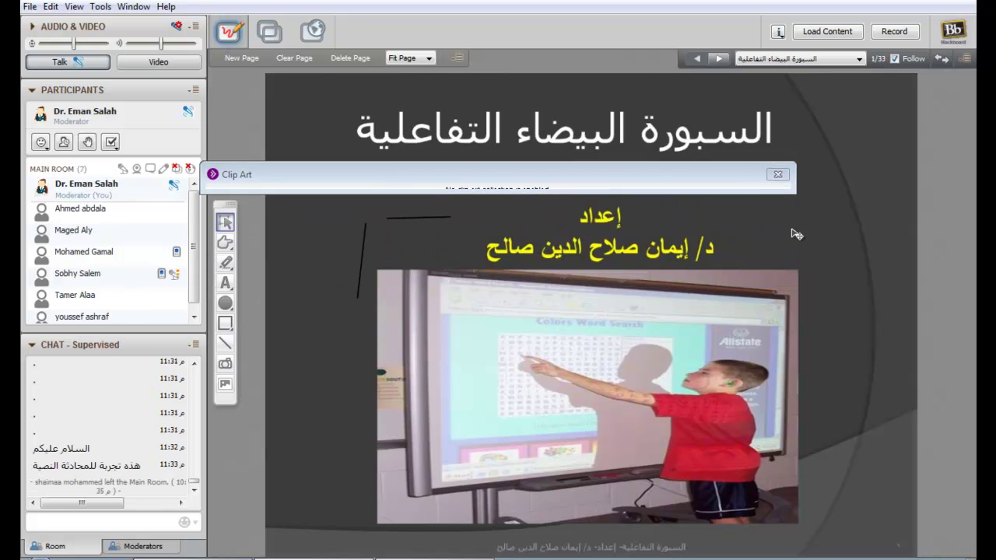
pyautogui.click(776, 175)
# Delete the two straight lines from the slide
pyautogui.moveTo(282, 333)
pyautogui.mouseDown()
pyautogui.moveTo(400, 210)
pyautogui.moveTo(462, 204)
pyautogui.mouseUp()
pyautogui.press('Delete')
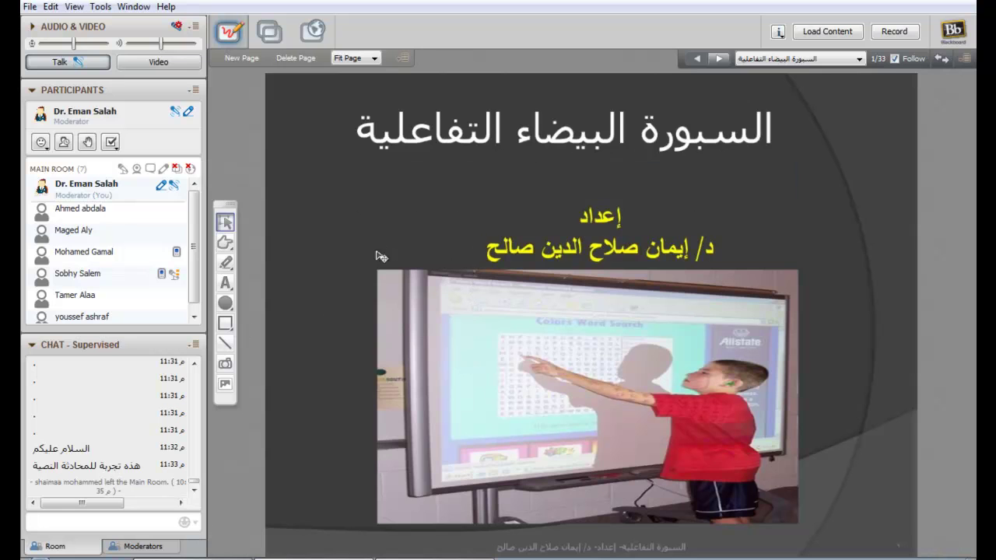
# Add a new blank page and draw freehand cyan strokes on it with the pen tool
pyautogui.click(243, 60)
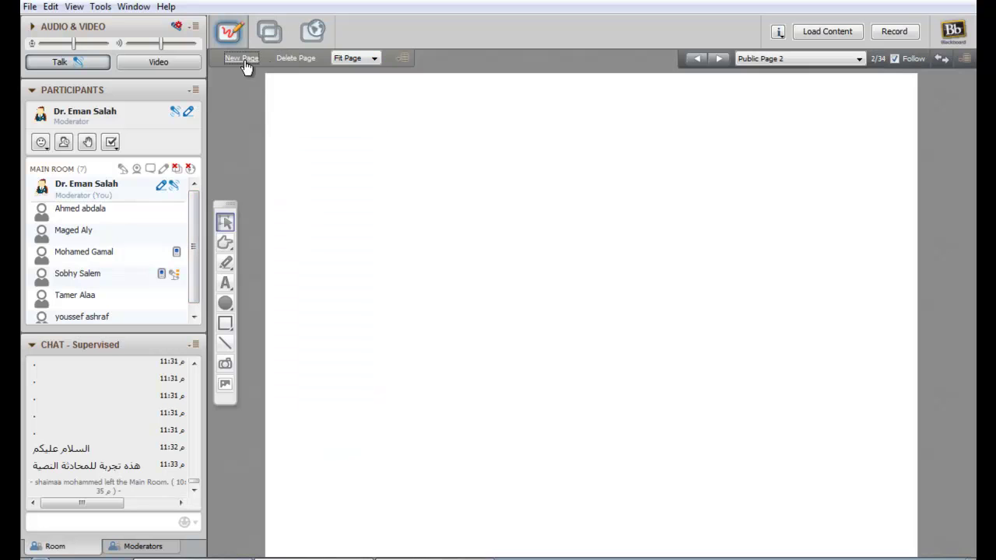
pyautogui.click(225, 263)
pyautogui.moveTo(708, 178)
pyautogui.mouseDown()
pyautogui.moveTo(703, 224)
pyautogui.moveTo(740, 187)
pyautogui.mouseUp()
pyautogui.click(649, 194)
pyautogui.moveTo(649, 194)
pyautogui.mouseDown()
pyautogui.moveTo(662, 249)
pyautogui.moveTo(633, 240)
pyautogui.moveTo(622, 209)
pyautogui.mouseUp()
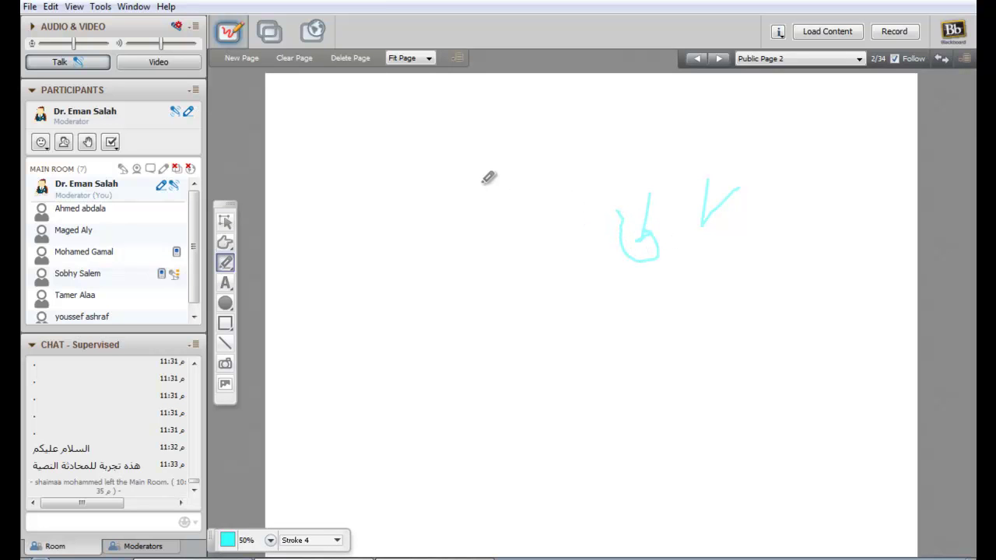
# Clear all the drawings from Public Page 2 and delete that page
pyautogui.click(294, 57)
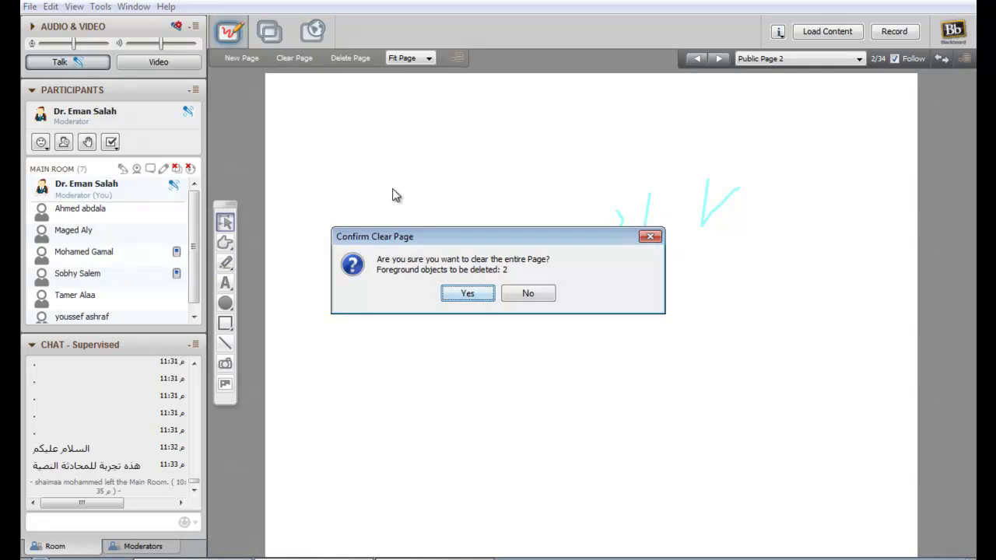
pyautogui.click(467, 293)
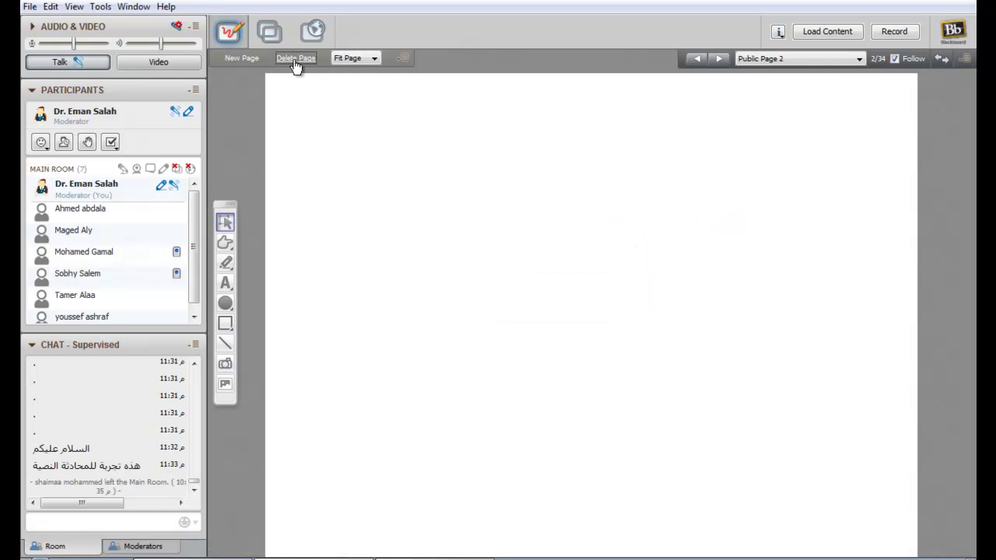
pyautogui.click(295, 59)
pyautogui.click(464, 293)
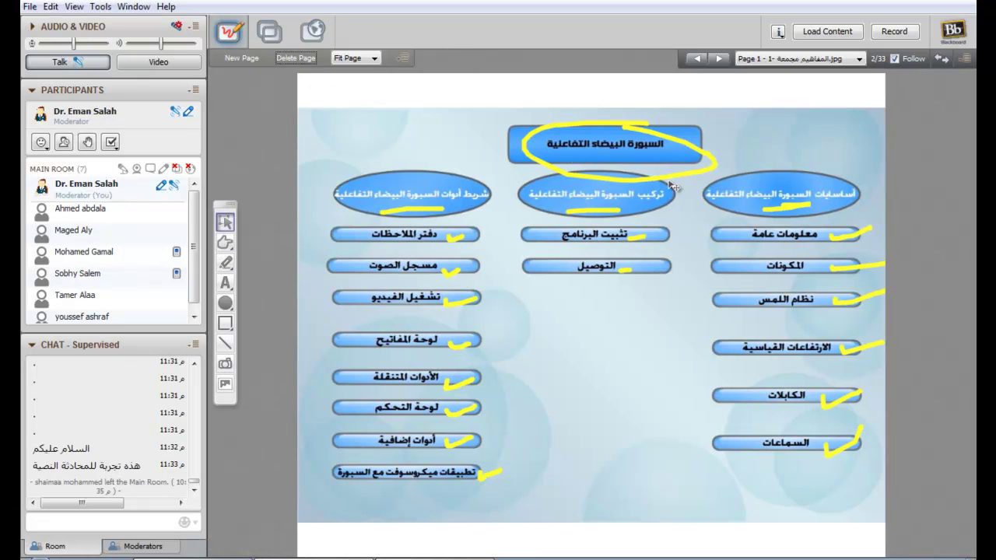
# Go back to the first slide, titled السبورة البيضاء التفاعلية
pyautogui.click(782, 59)
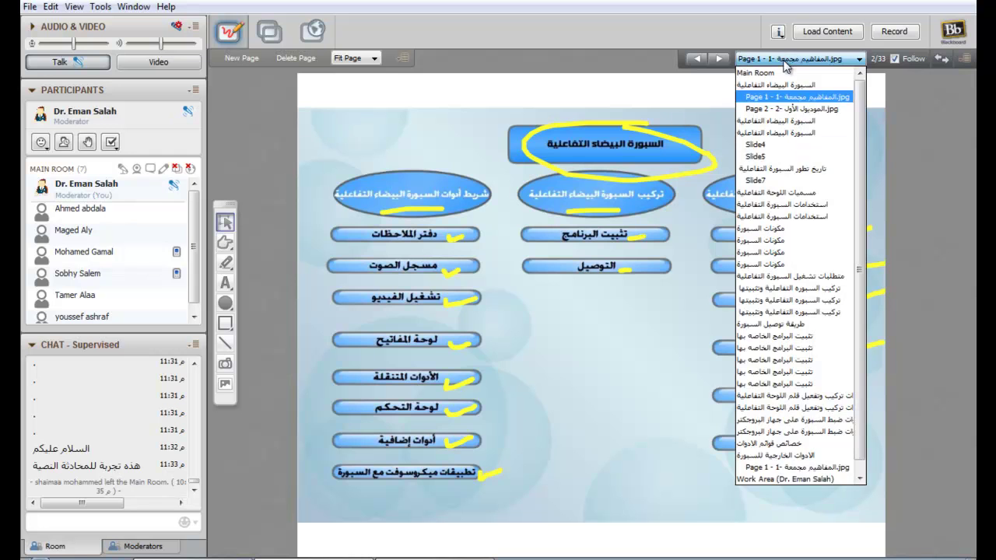
pyautogui.click(775, 84)
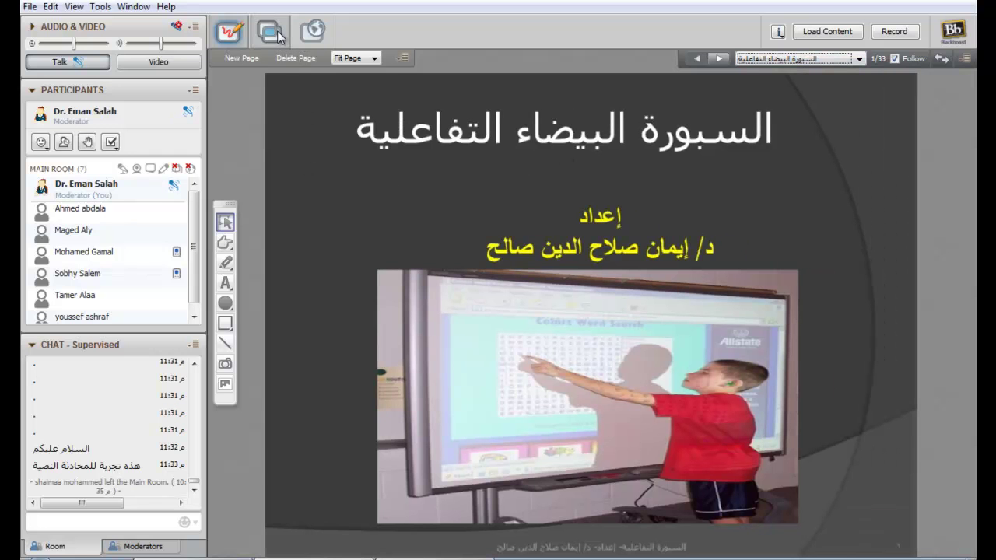
# Share the whole desktop with the participants, and stop the sharing
pyautogui.click(284, 38)
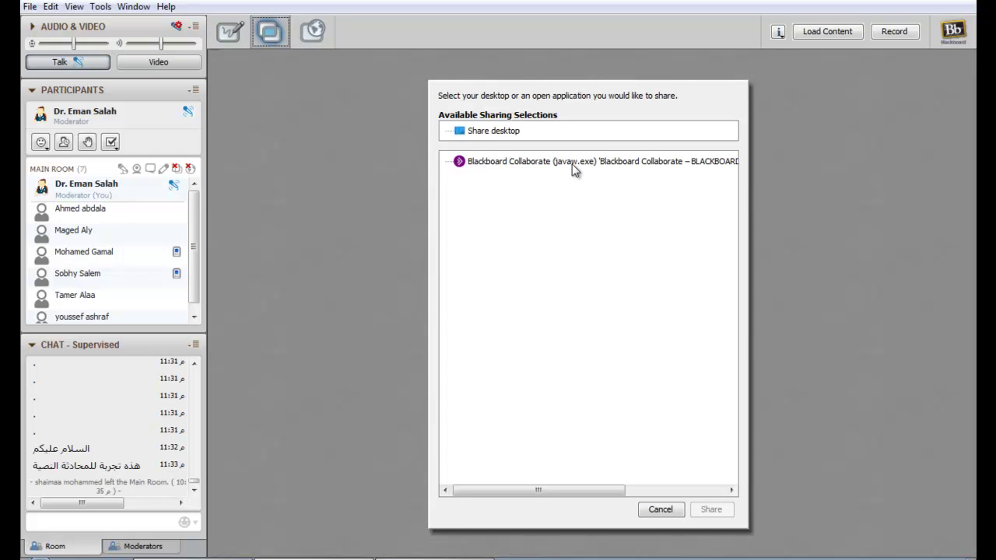
pyautogui.doubleClick(474, 131)
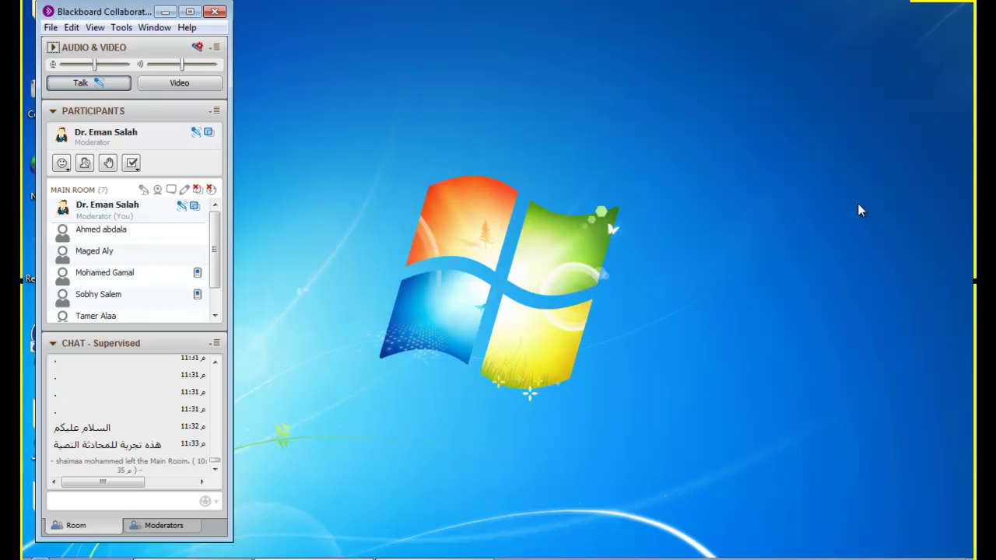
pyautogui.click(934, 6)
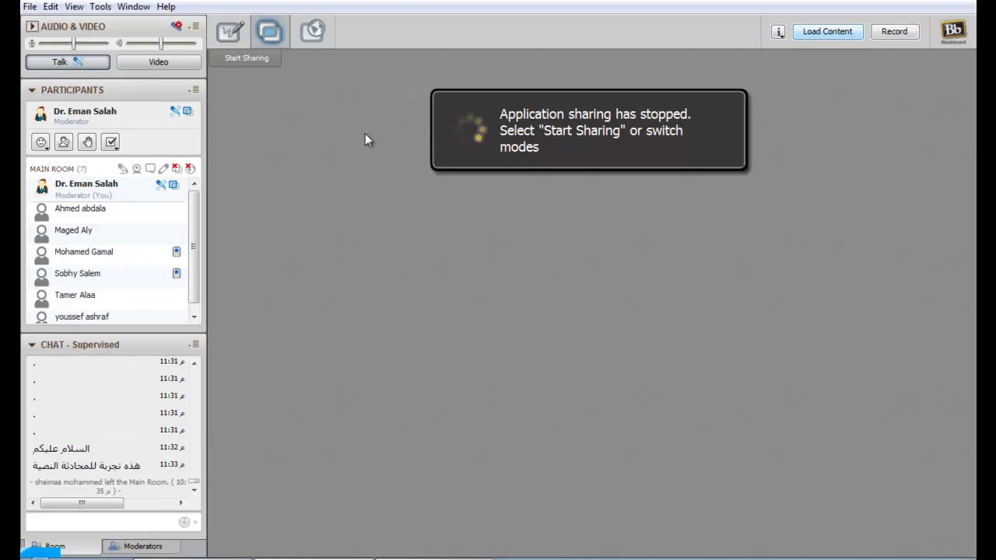
pyautogui.click(311, 31)
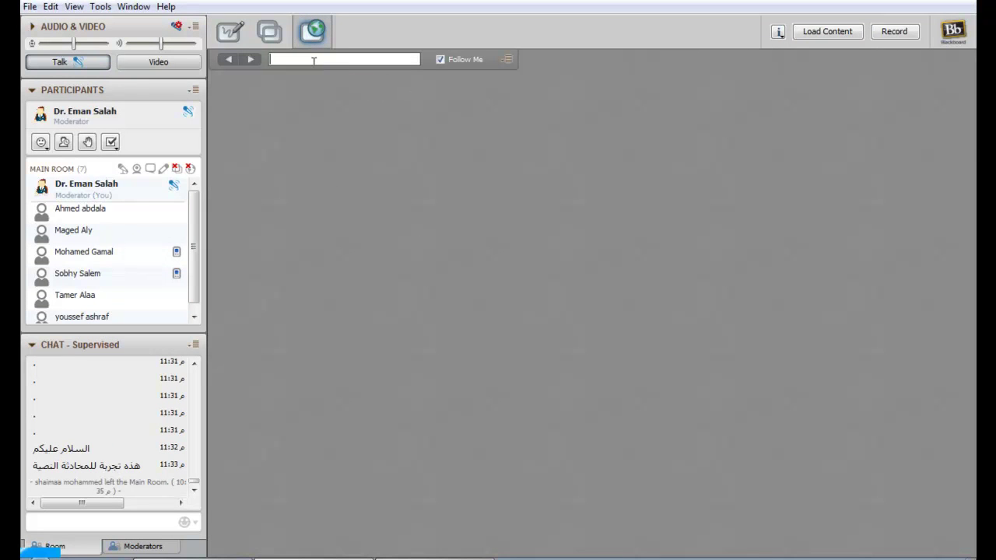
pyautogui.write('صص')
pyautogui.press('BackSpace')
pyautogui.press('BackSpace')
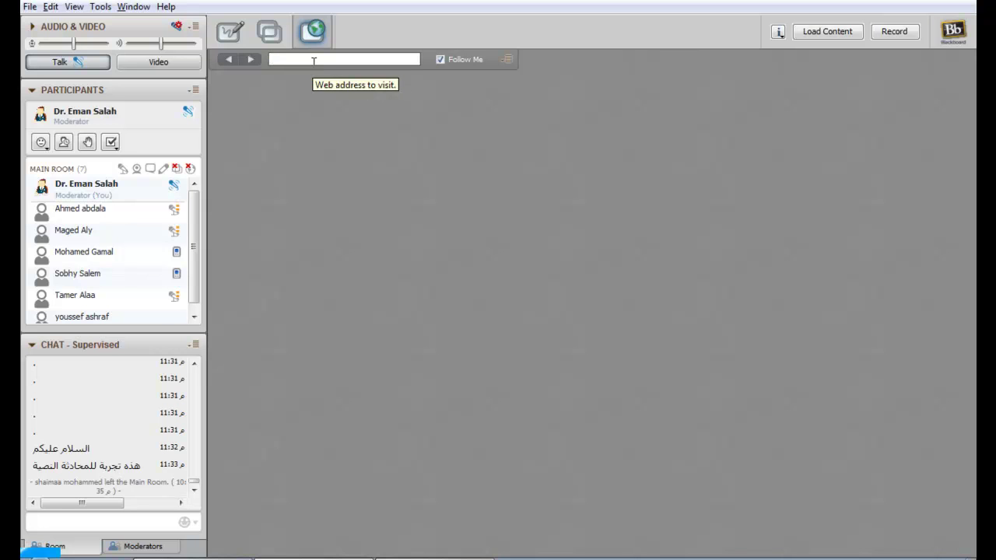
pyautogui.write('www.goo')
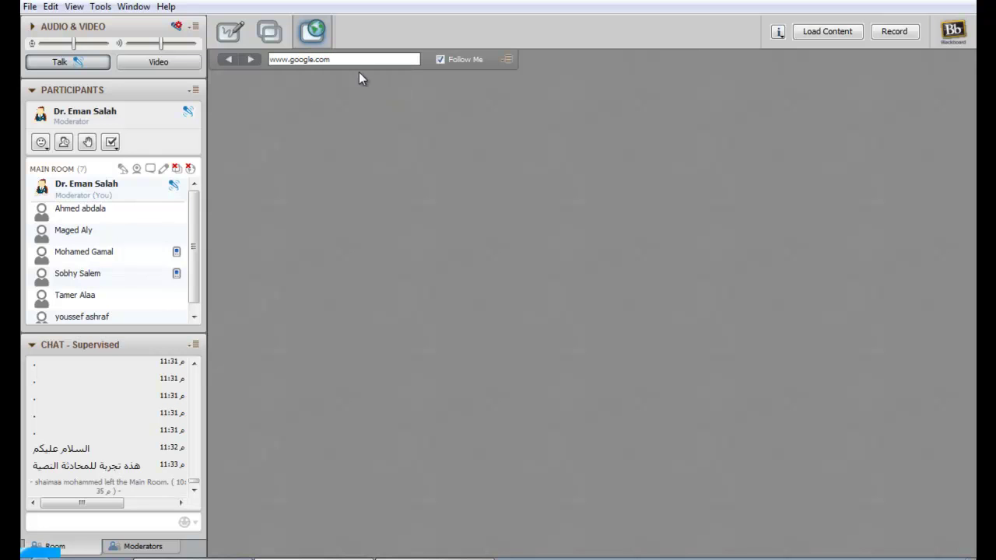
pyautogui.write('gle.com')
pyautogui.press('Return')
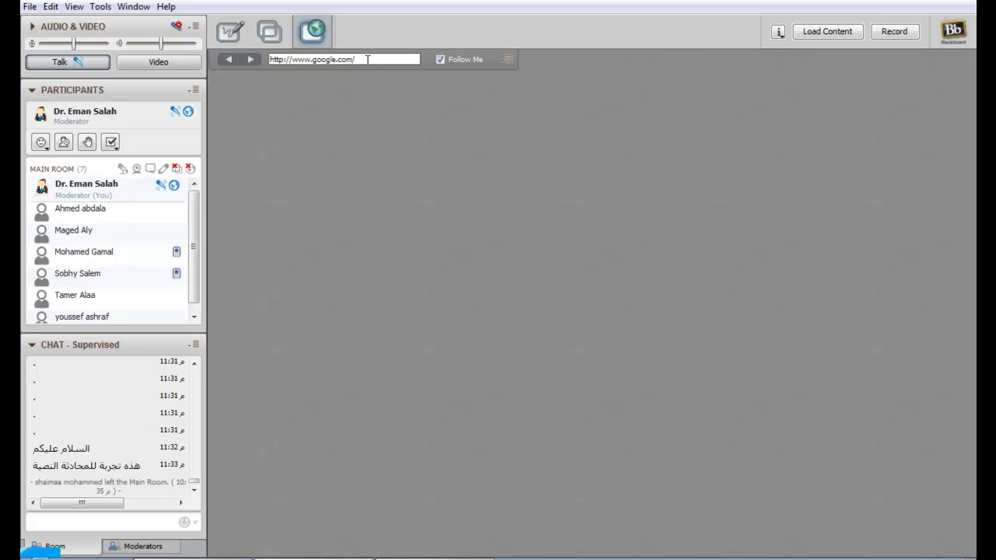
# Turn the web tour's Follow Me option off and back on
pyautogui.click(439, 60)
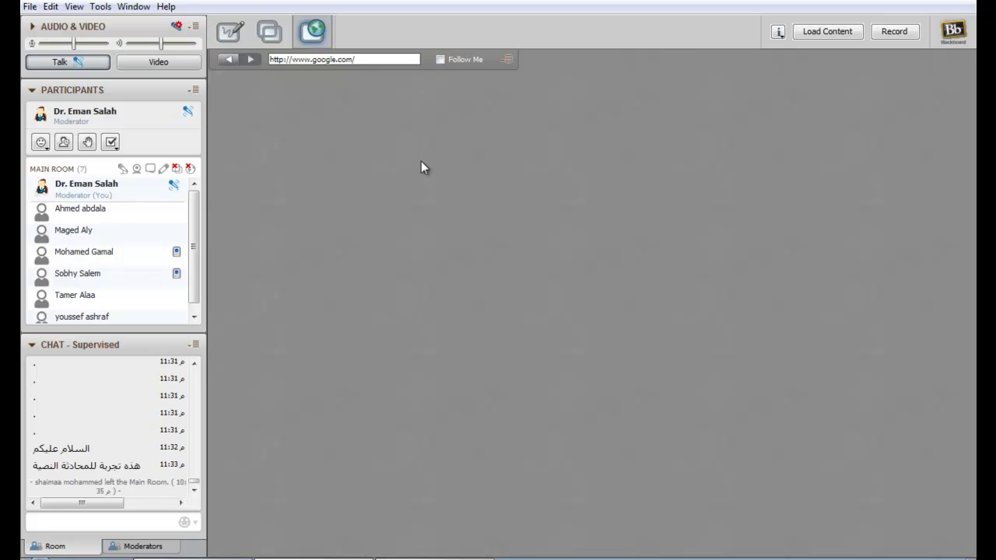
pyautogui.click(386, 58)
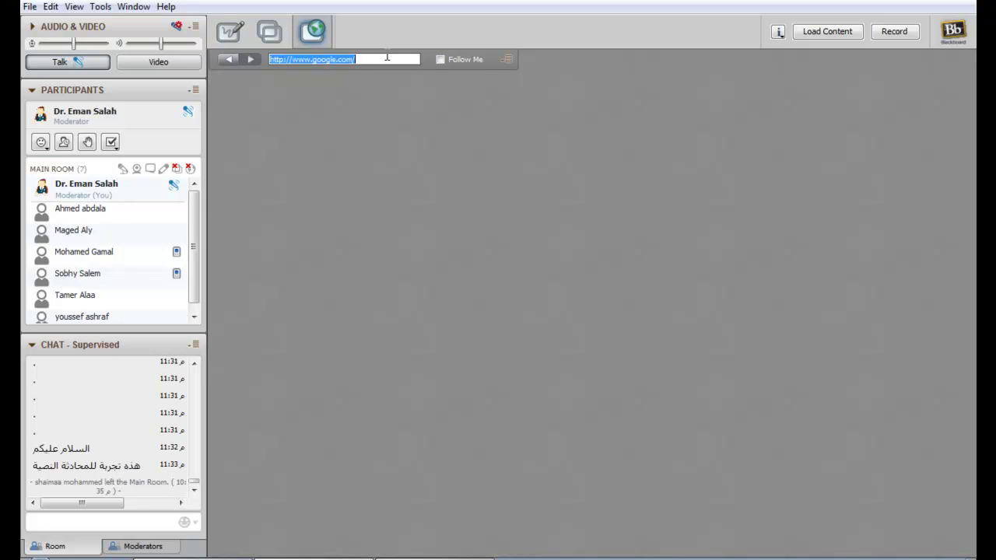
pyautogui.click(355, 59)
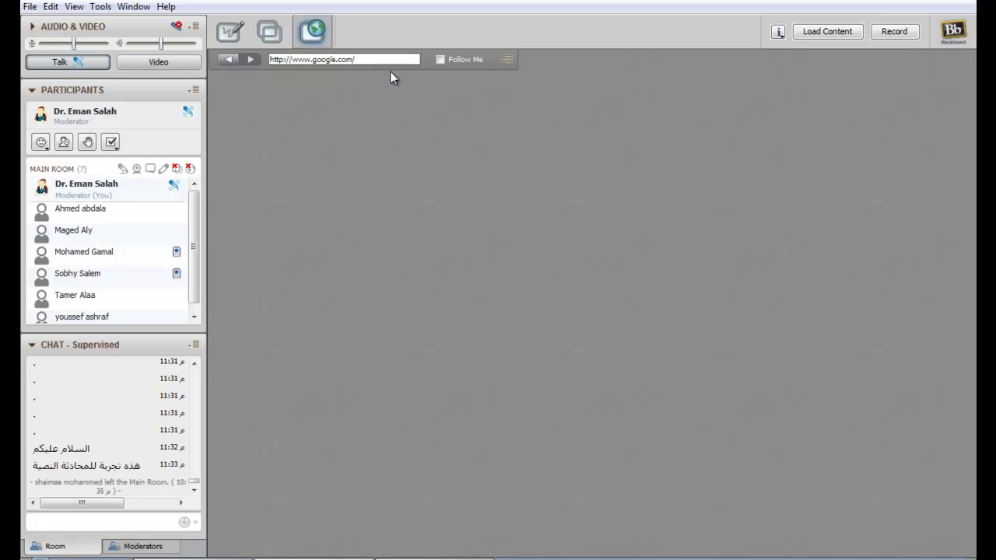
pyautogui.click(440, 59)
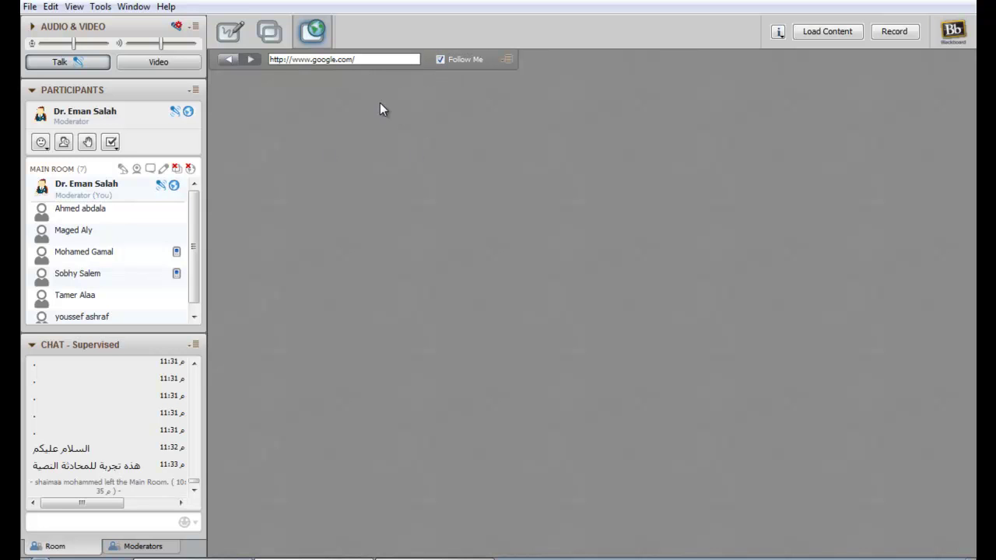
pyautogui.moveTo(353, 59); pyautogui.dragTo(283, 59)
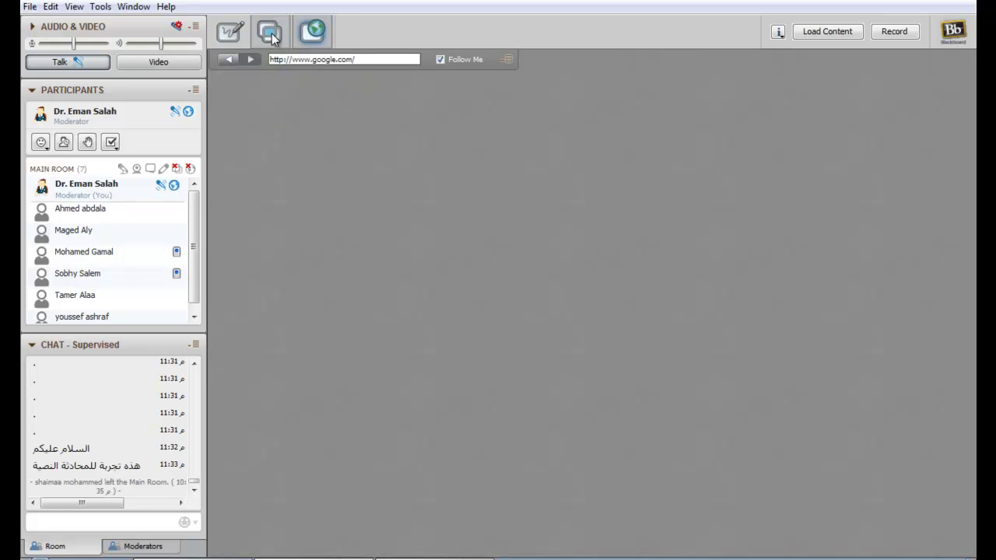
# Return to the whiteboard and look through the list of its pages without changing the page
pyautogui.click(269, 31)
pyautogui.click(232, 33)
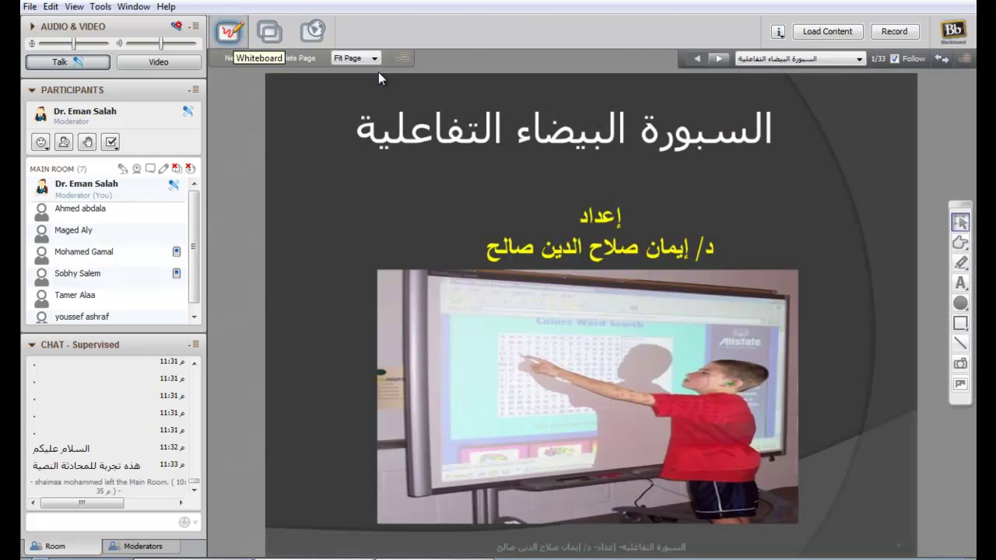
pyautogui.click(804, 62)
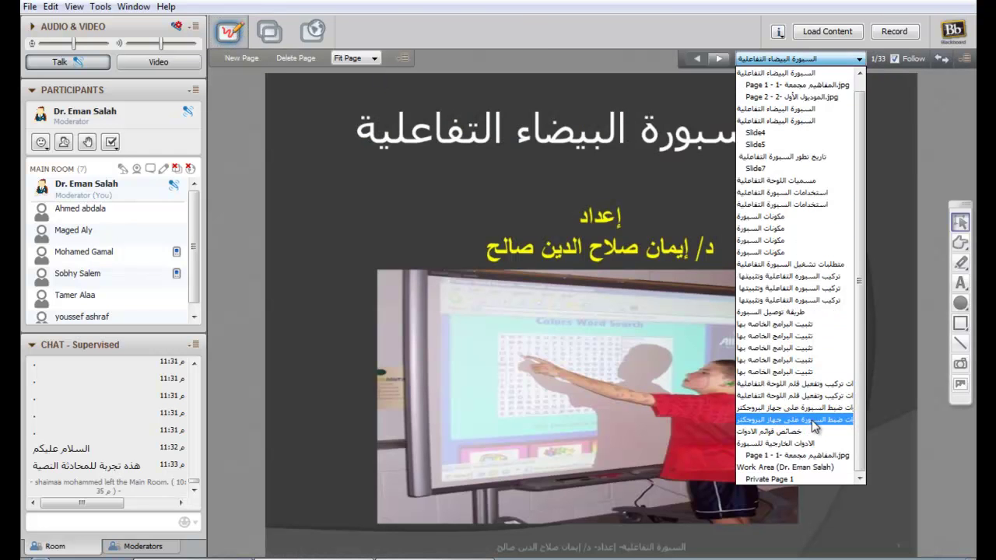
pyautogui.click(702, 86)
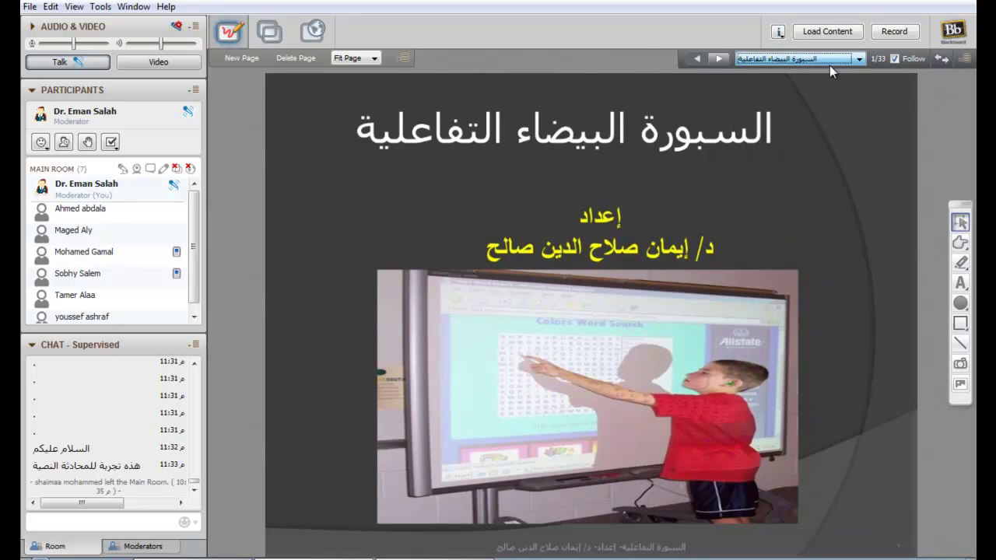
# Turn on the whiteboard's page exploring mode with the red page outline, and dismiss the join notification
pyautogui.click(943, 60)
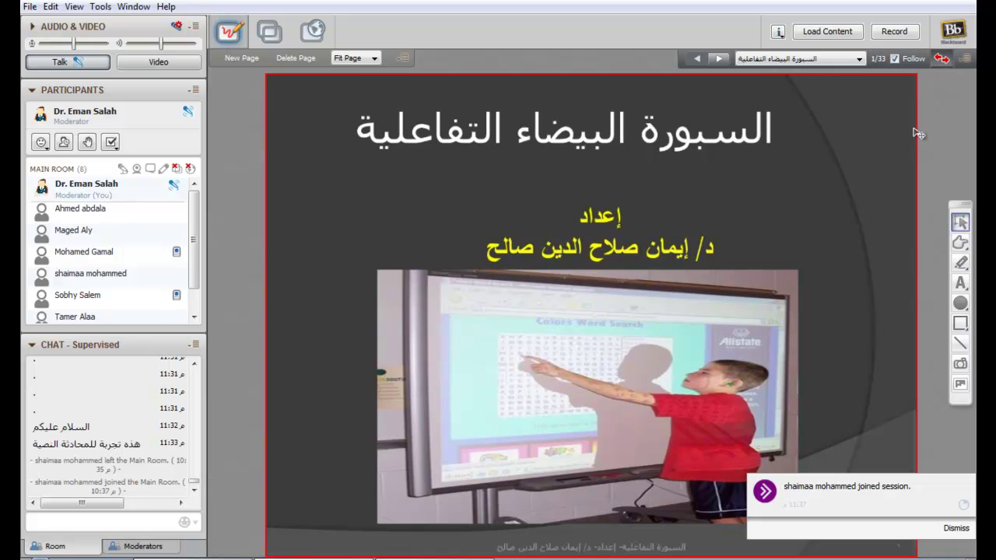
pyautogui.click(951, 532)
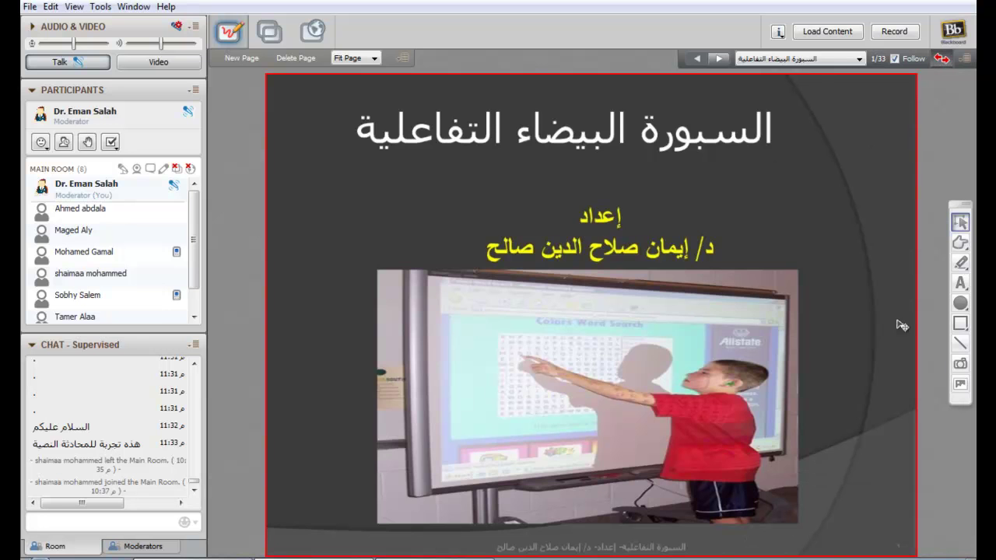
# Try to load the Smart Board PDF and distribute it to all participants by file transfer, and close the File Transfer Library
pyautogui.click(824, 30)
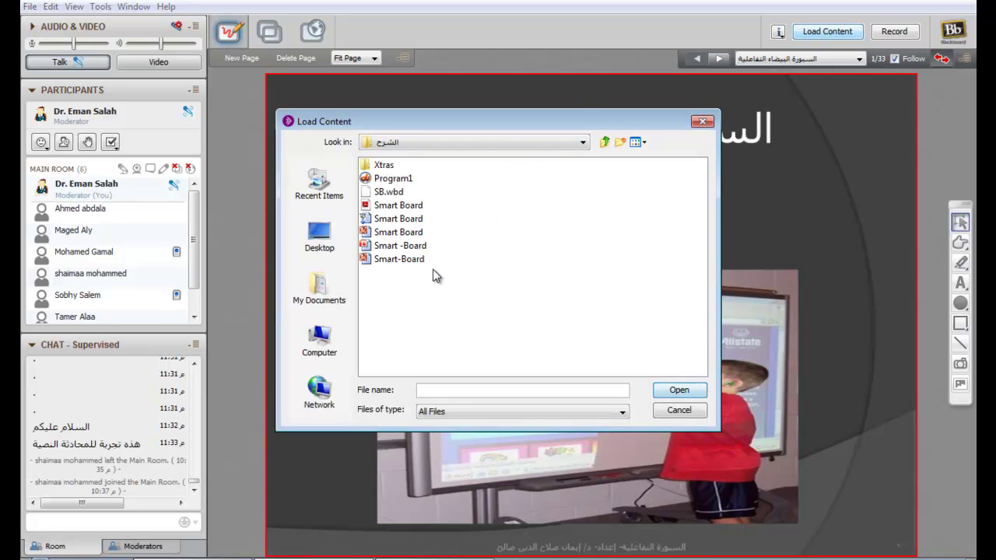
pyautogui.doubleClick(398, 206)
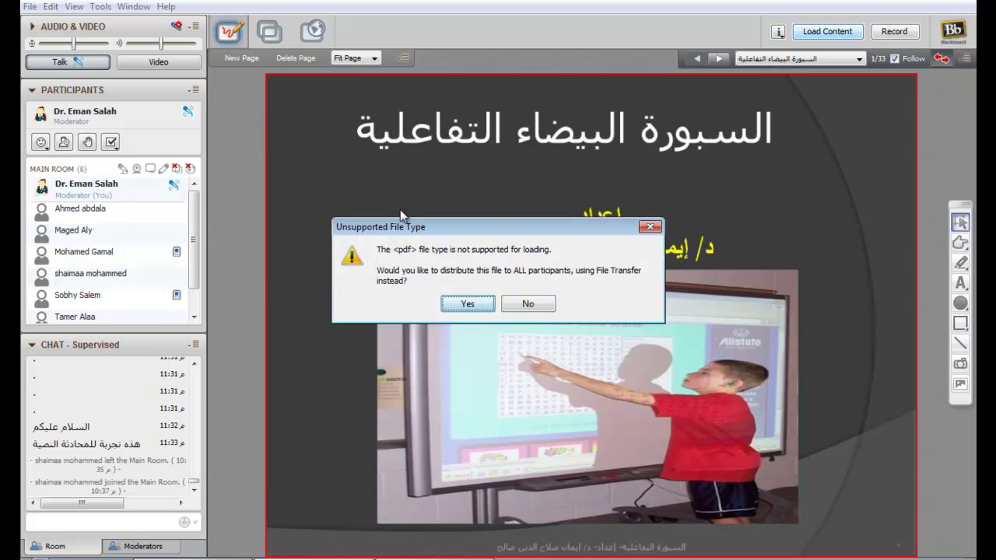
pyautogui.click(469, 304)
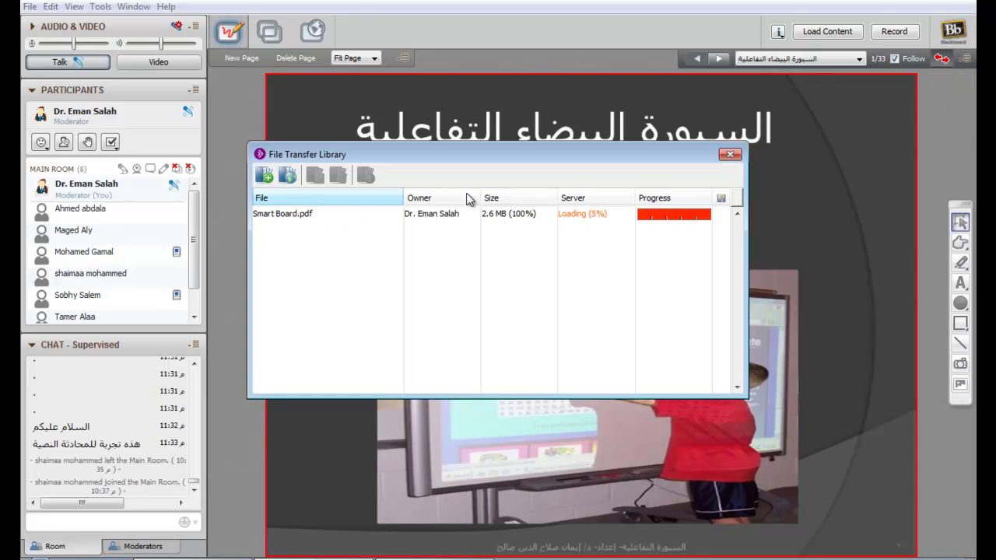
pyautogui.click(570, 221)
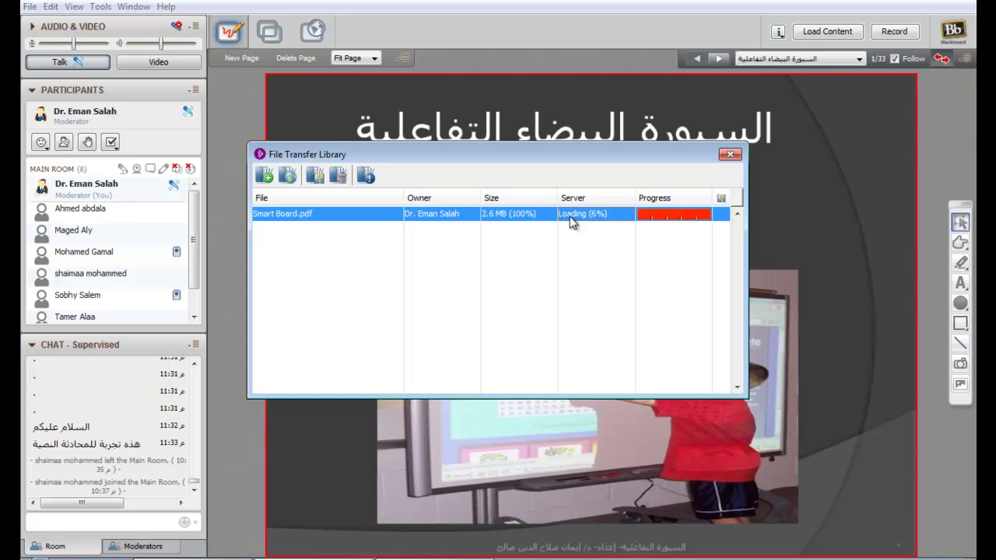
pyautogui.click(316, 178)
pyautogui.click(484, 301)
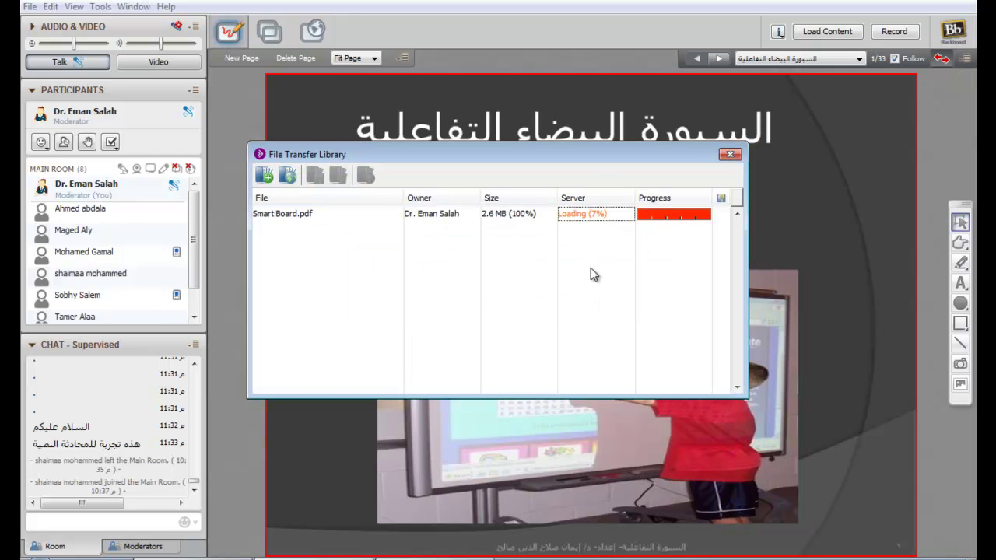
pyautogui.click(729, 155)
# Distribute the PDF "1- المفاهيم مجمعة" from the desktop folder "السبورة التفاعلية - الخرائط" to all participants by file transfer, and close the library
pyautogui.click(831, 37)
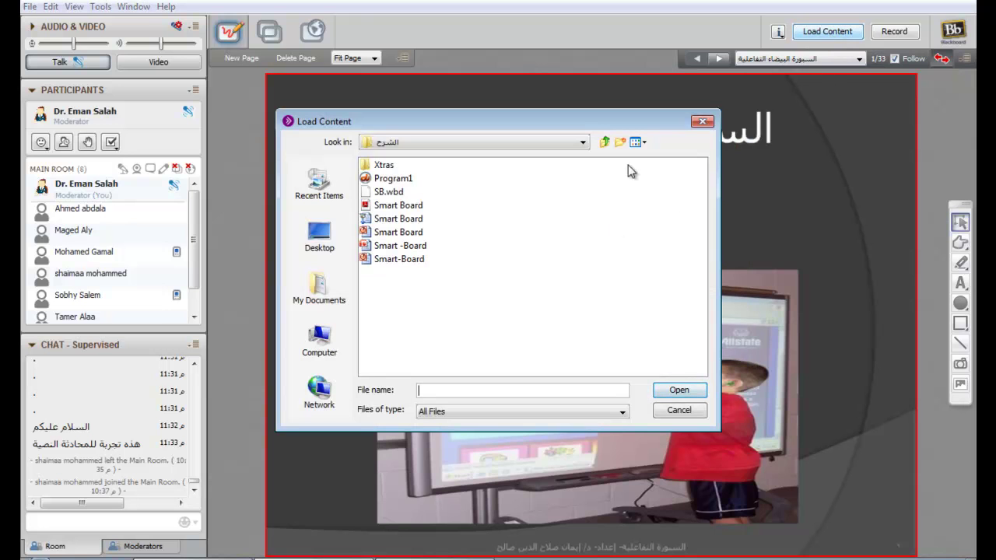
pyautogui.click(604, 142)
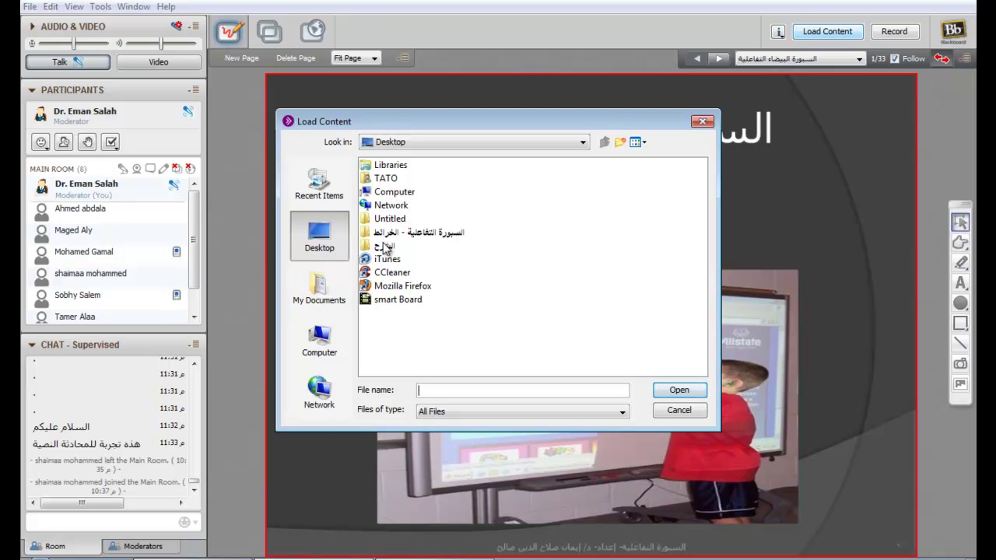
pyautogui.doubleClick(393, 233)
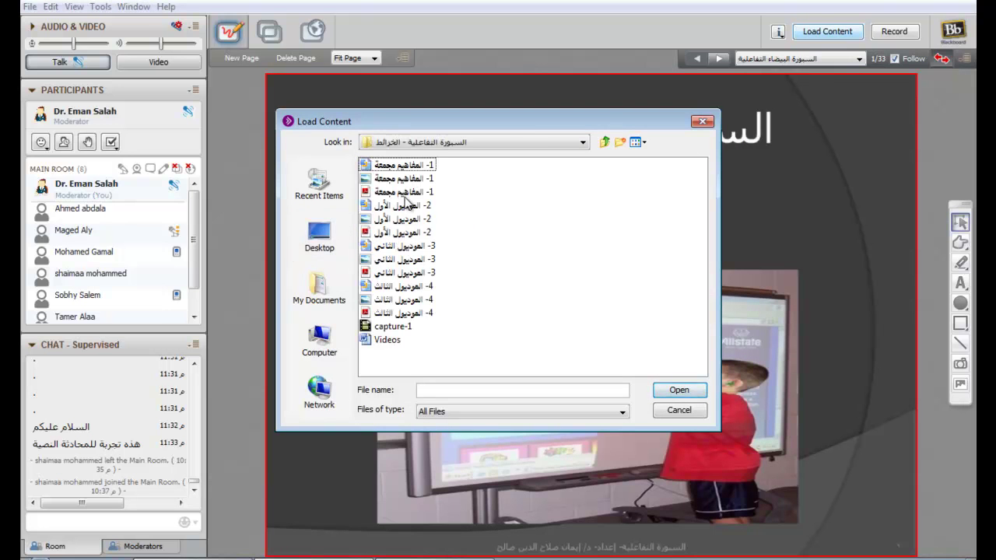
pyautogui.doubleClick(404, 192)
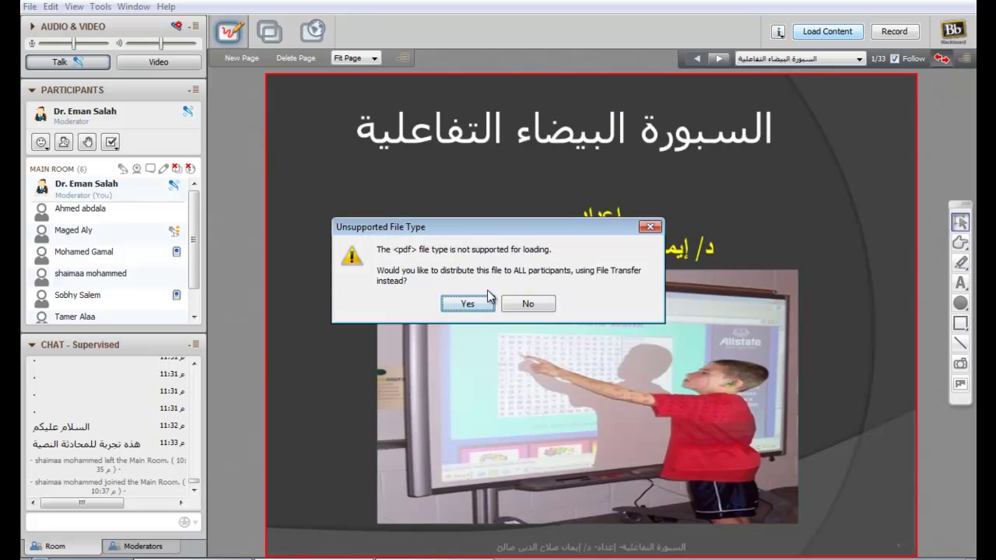
pyautogui.click(471, 302)
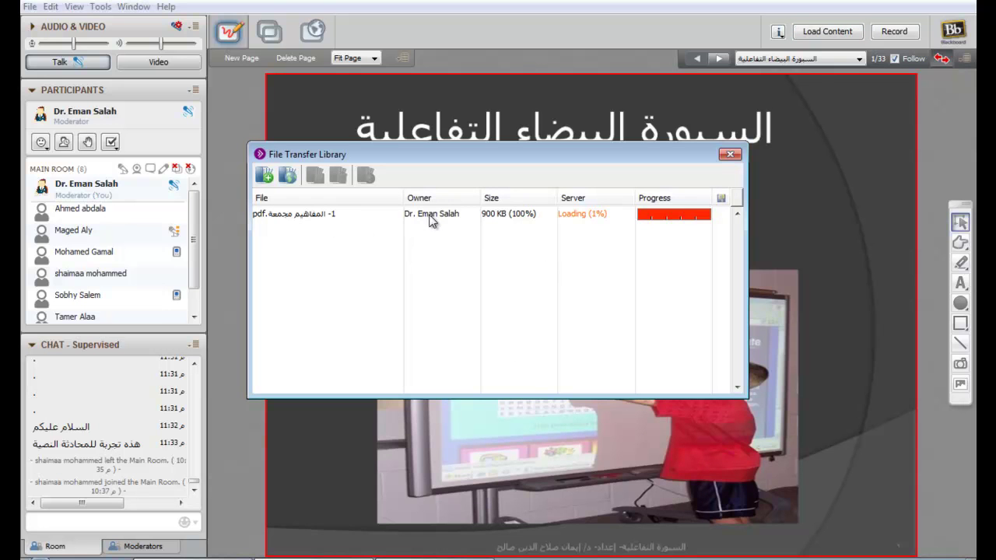
pyautogui.click(582, 220)
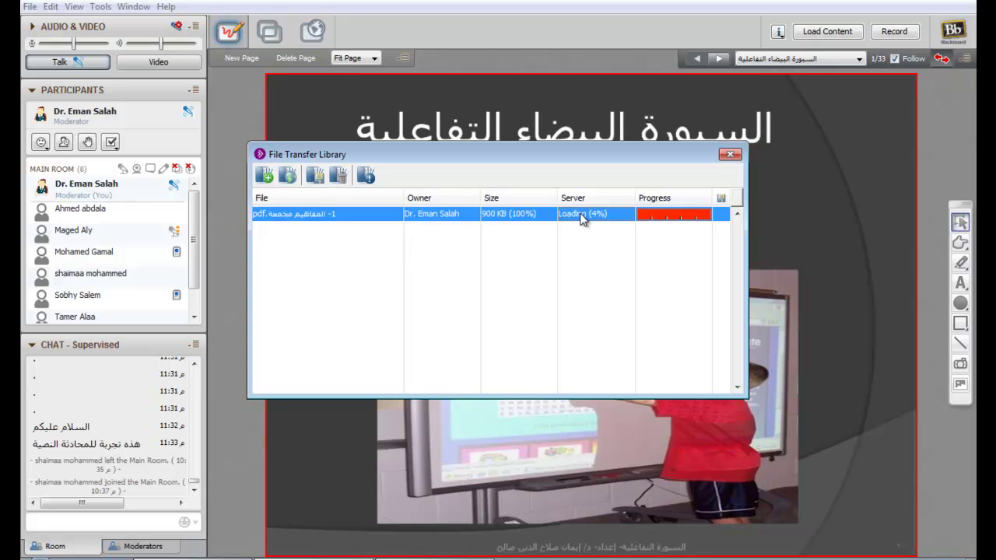
pyautogui.click(584, 260)
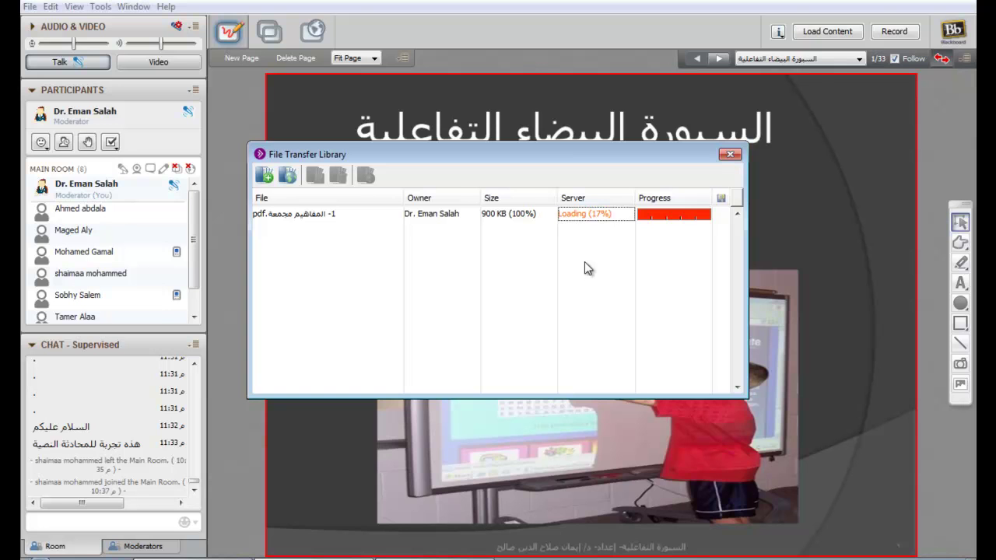
pyautogui.click(731, 155)
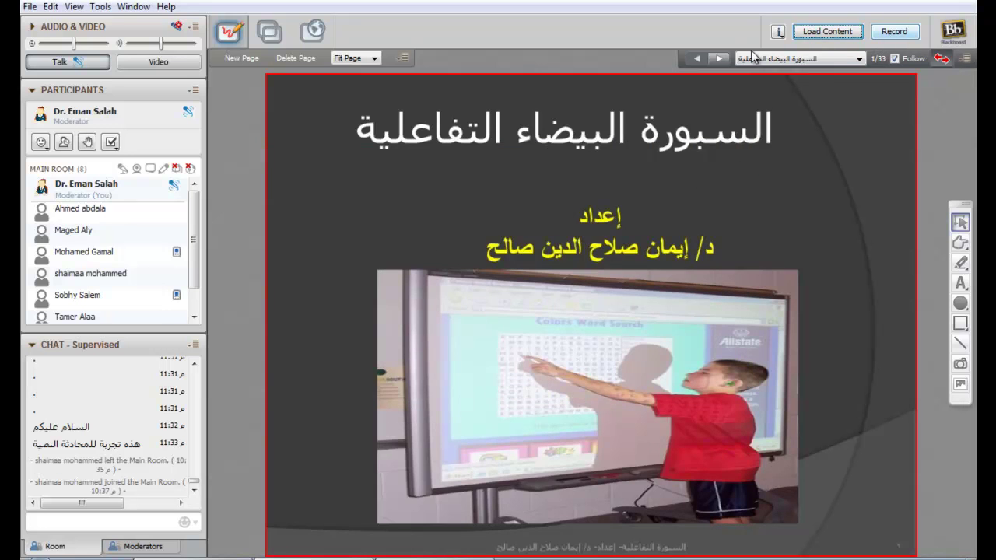
# Request the start of the session recording and cancel it at the confirmation
pyautogui.click(894, 33)
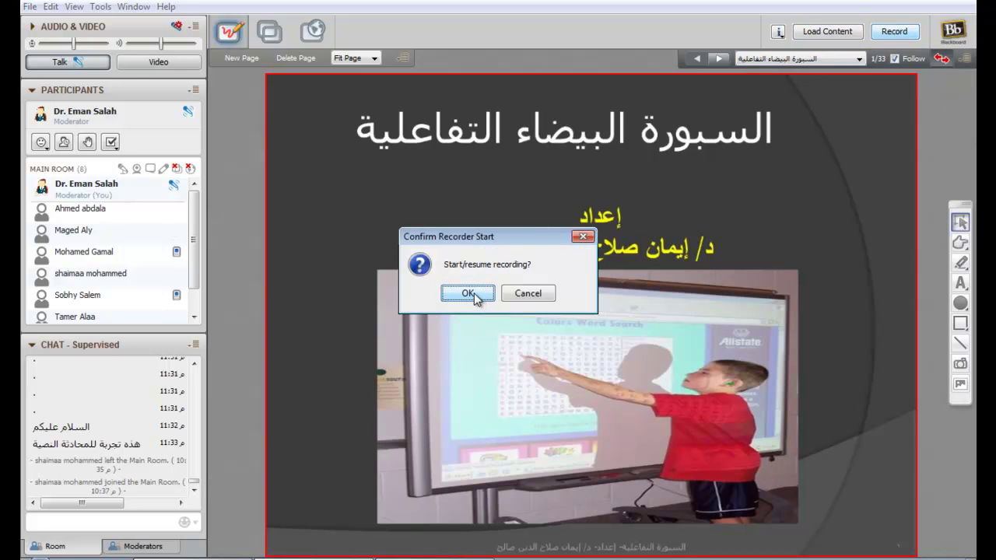
pyautogui.click(544, 297)
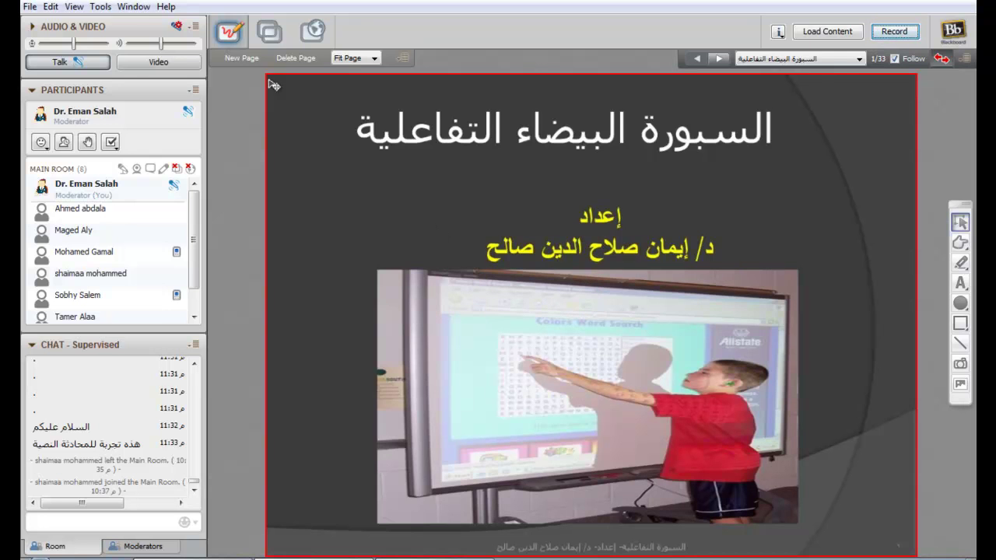
# Show the File Transfer Library and check the transfer progress of the distributed PDF and the library's file commands
pyautogui.click(97, 6)
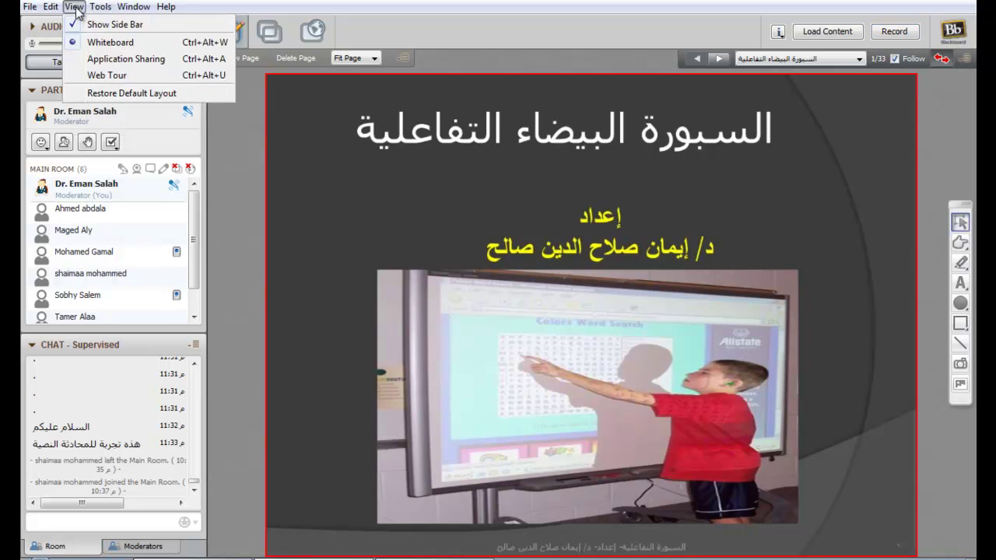
pyautogui.moveTo(126, 9)
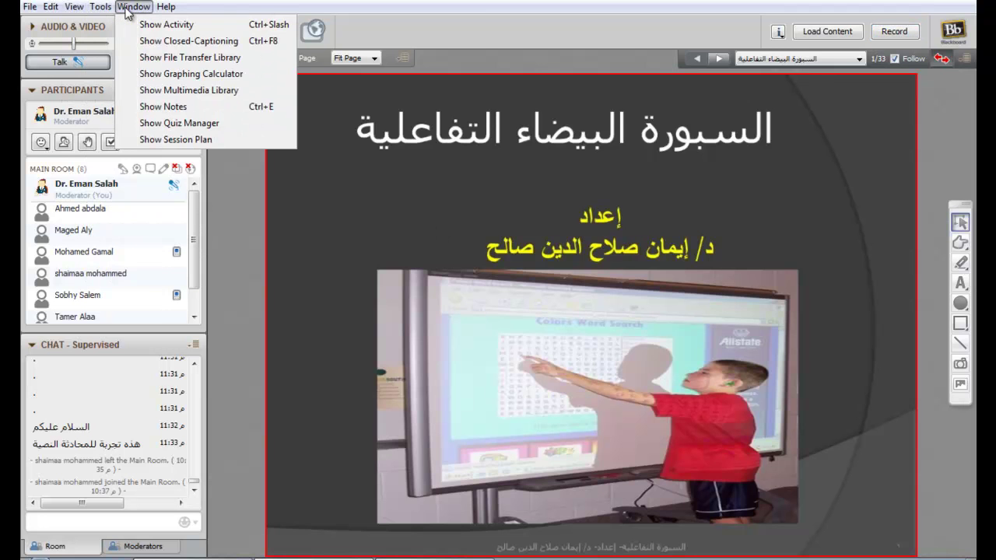
pyautogui.click(165, 59)
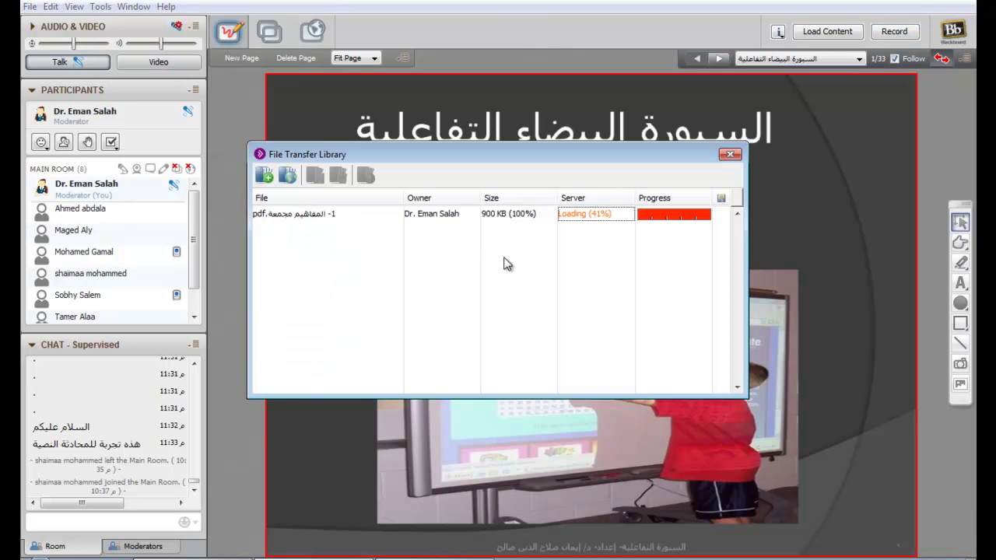
pyautogui.click(509, 222)
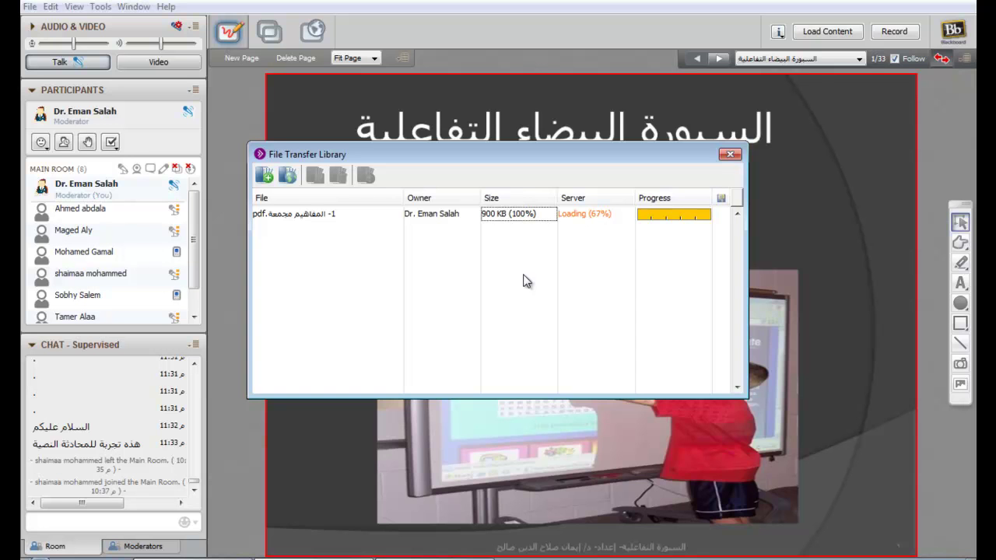
pyautogui.click(549, 213)
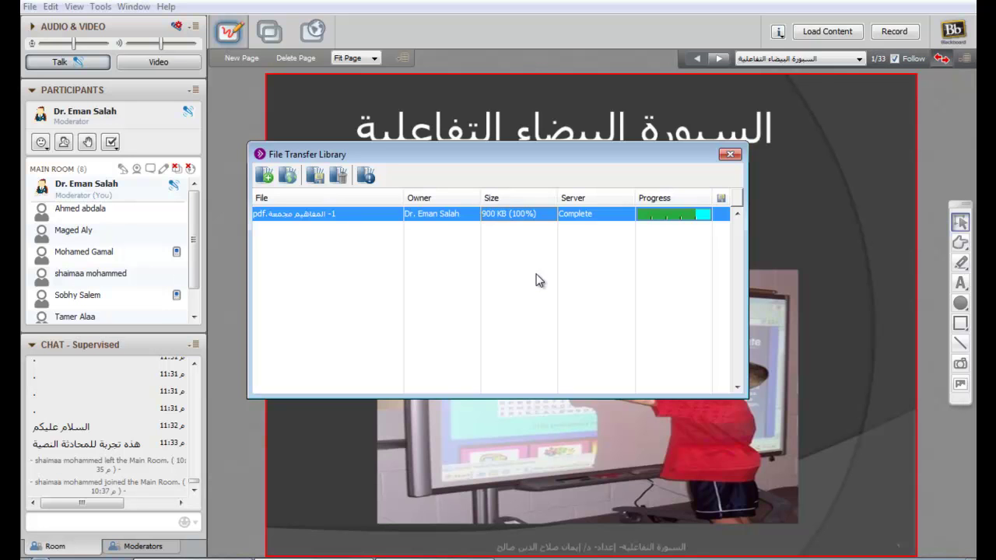
pyautogui.click(536, 280)
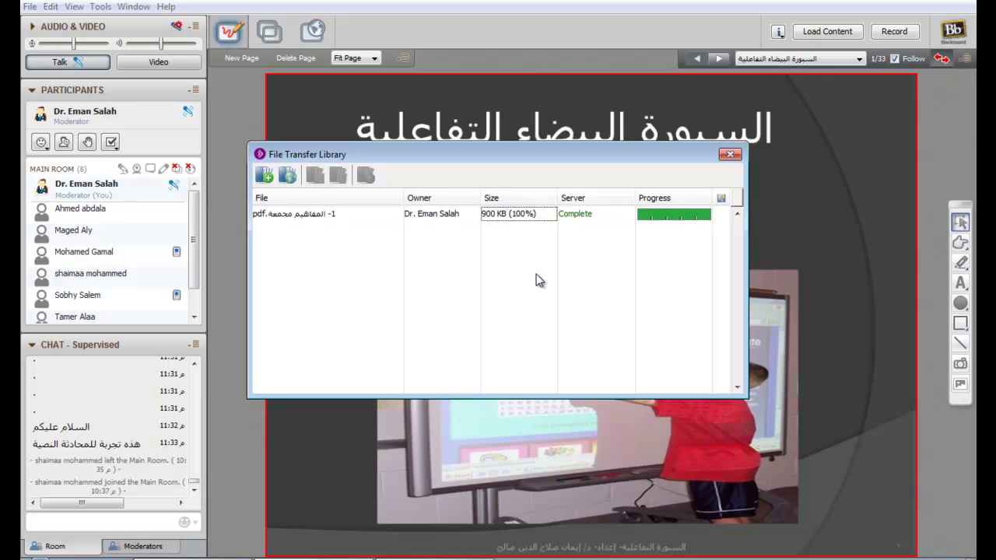
pyautogui.click(563, 217)
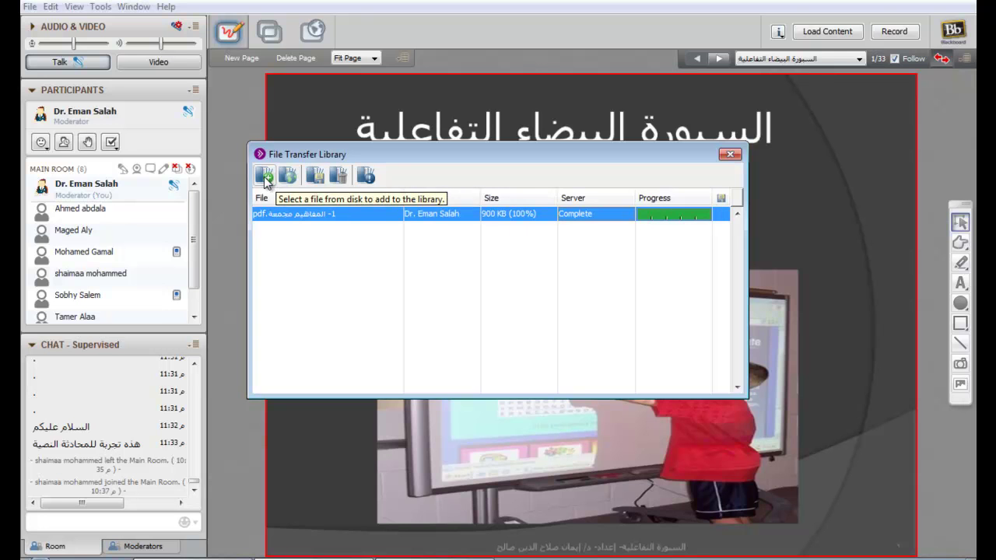
pyautogui.click(338, 176)
pyautogui.click(524, 298)
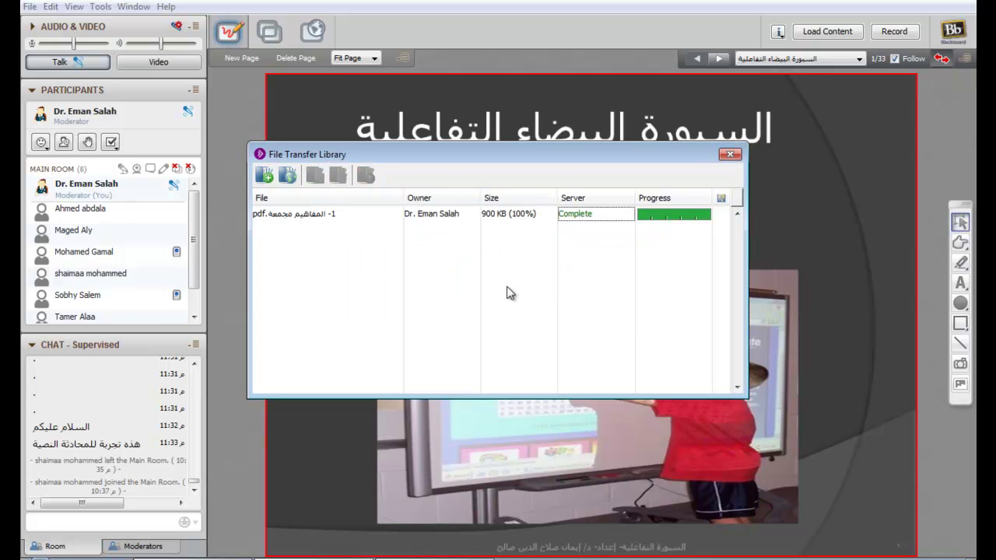
# Save the distributed PDF from the File Transfer Library to the desktop under its suggested name
pyautogui.click(365, 210)
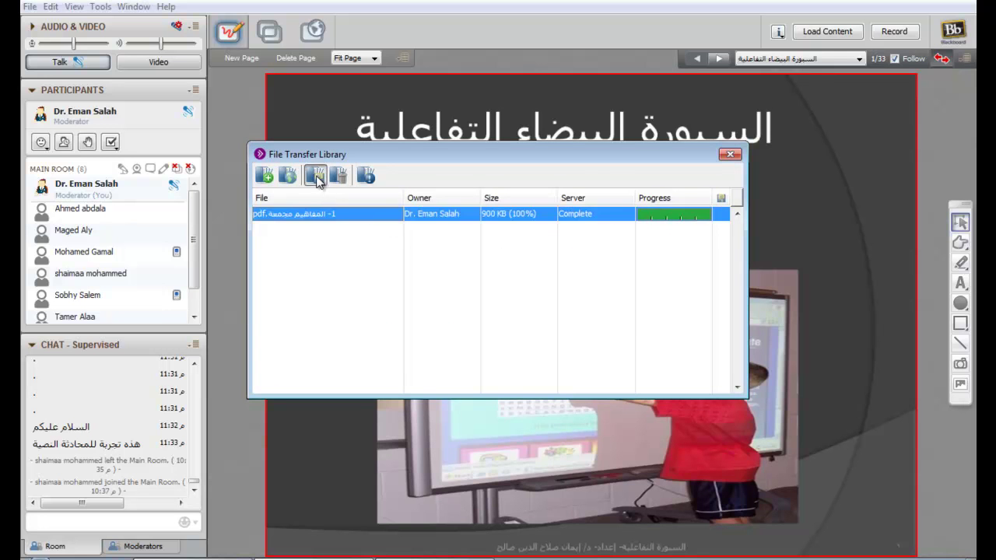
pyautogui.click(314, 176)
pyautogui.click(324, 232)
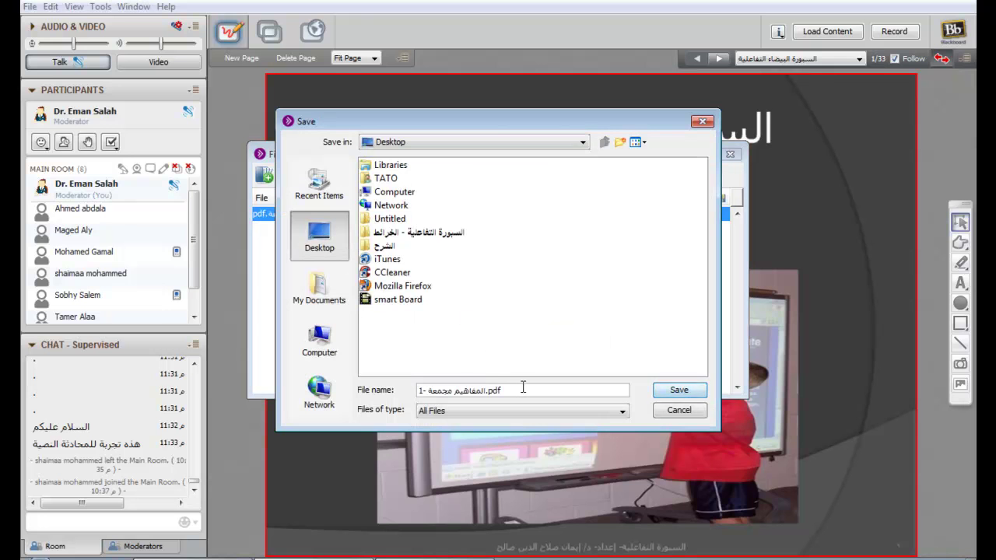
pyautogui.click(676, 390)
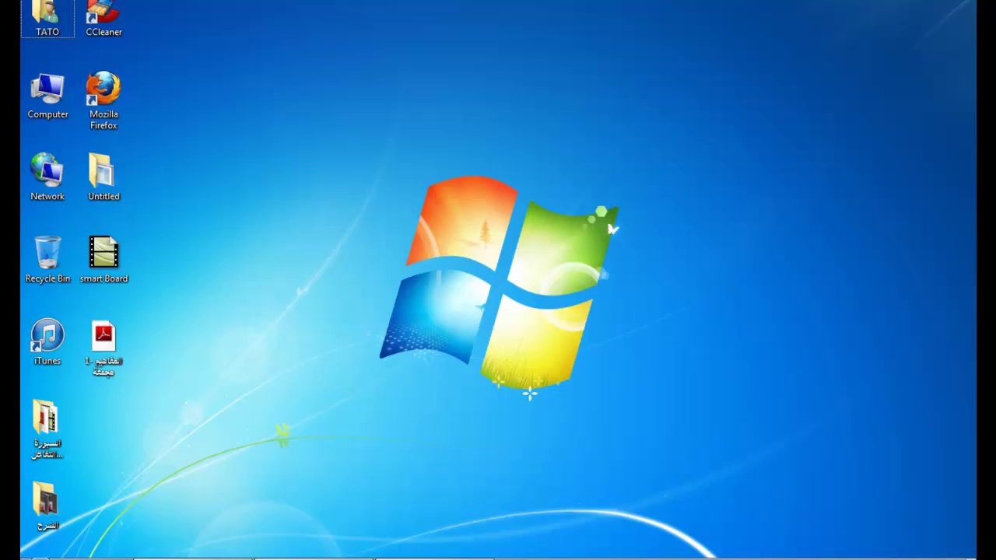
# Open the saved PDF from the desktop in Adobe Reader to view it, and close it
pyautogui.doubleClick(116, 359)
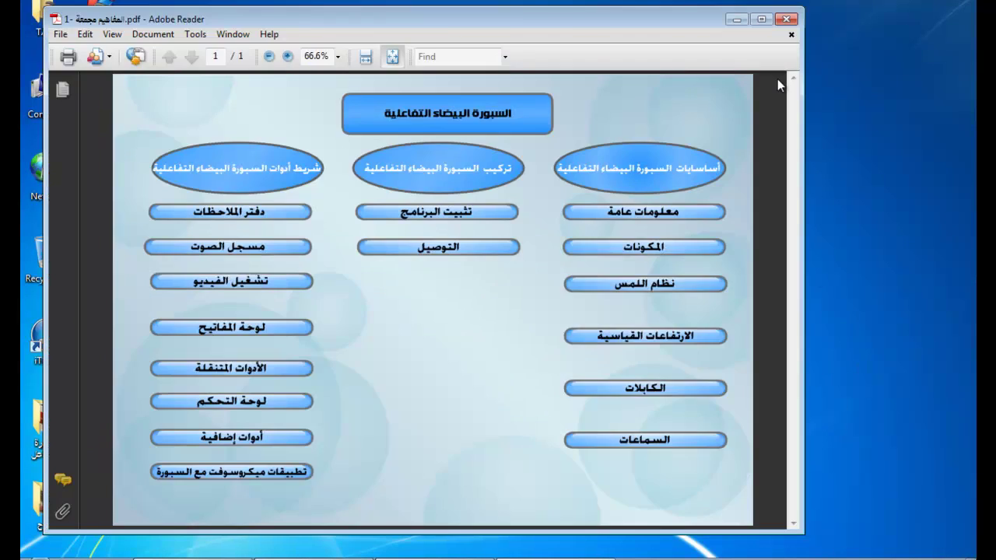
pyautogui.click(787, 19)
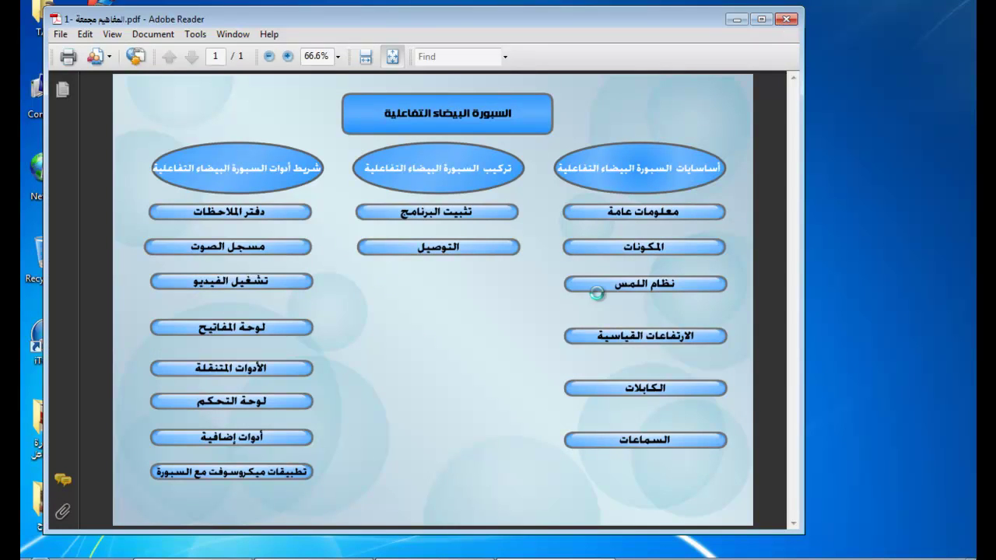